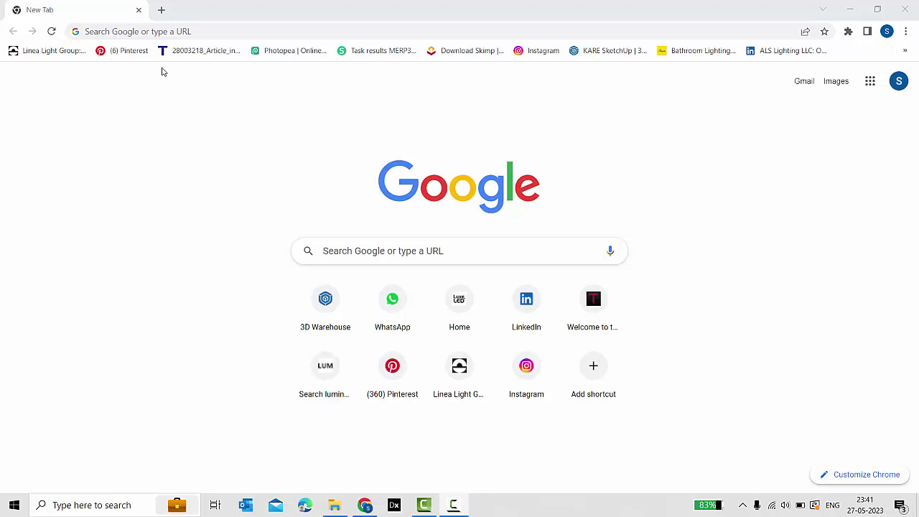
- Open 3D Warehouse, move to the Labs site, and start a reverse image search
click(325, 299)
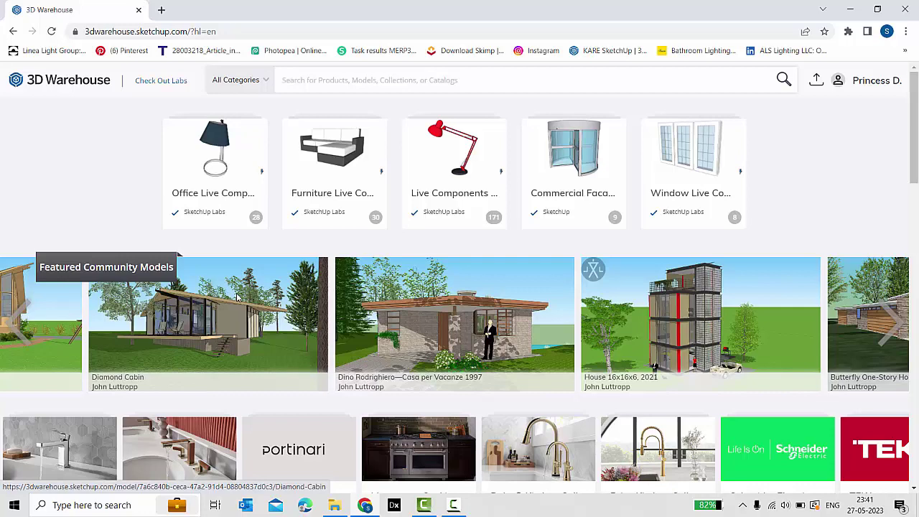
click(307, 81)
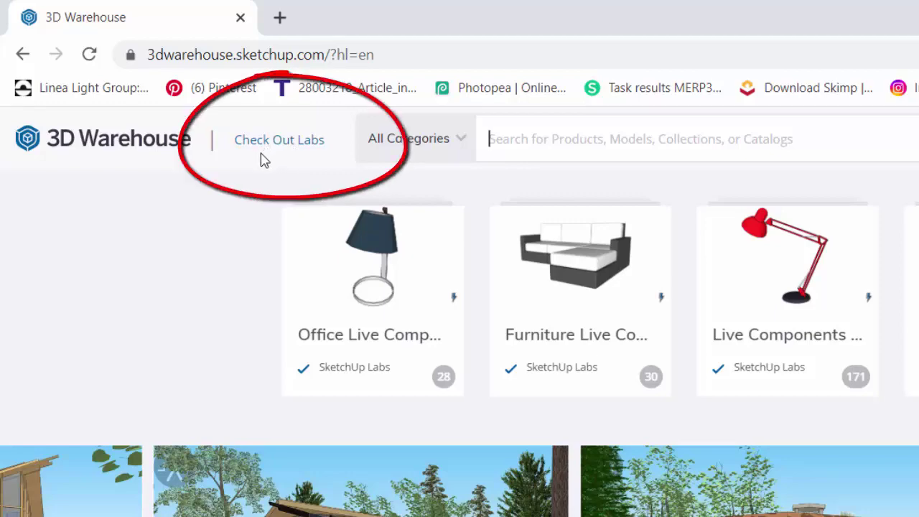
click(274, 146)
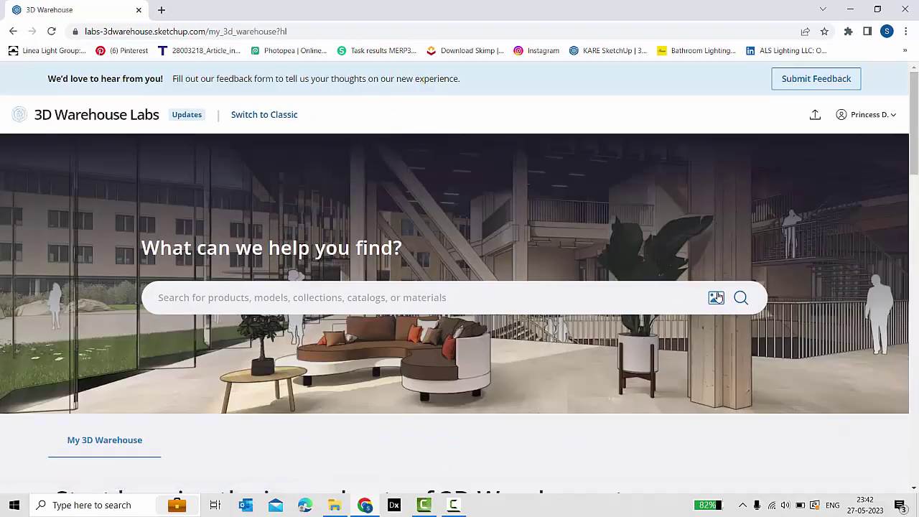
click(717, 303)
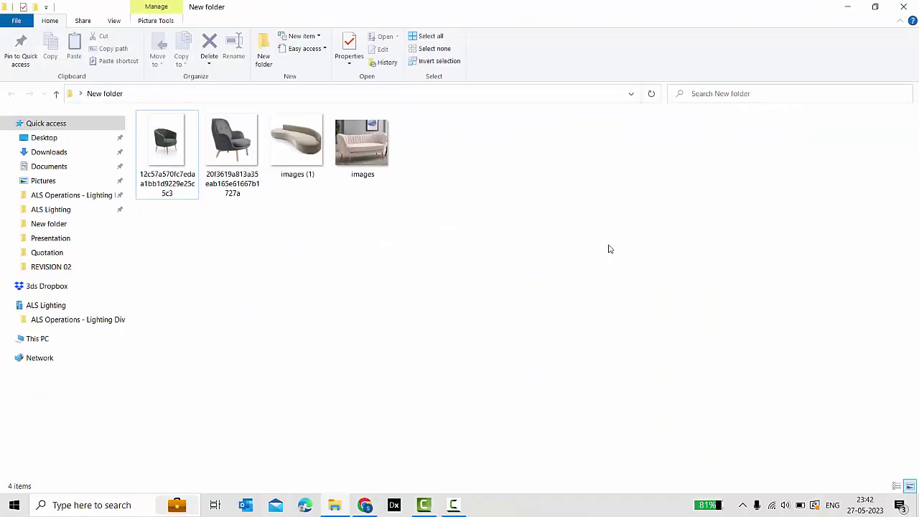
click(334, 504)
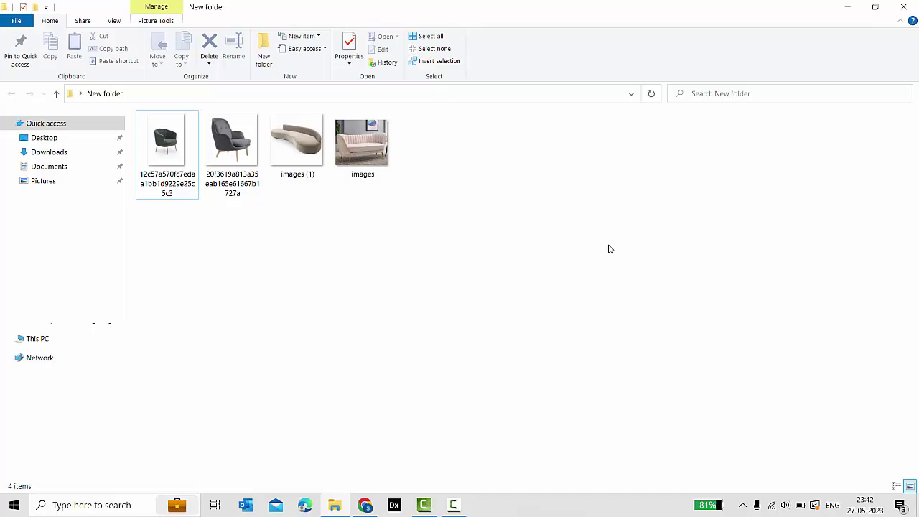
double_click(178, 158)
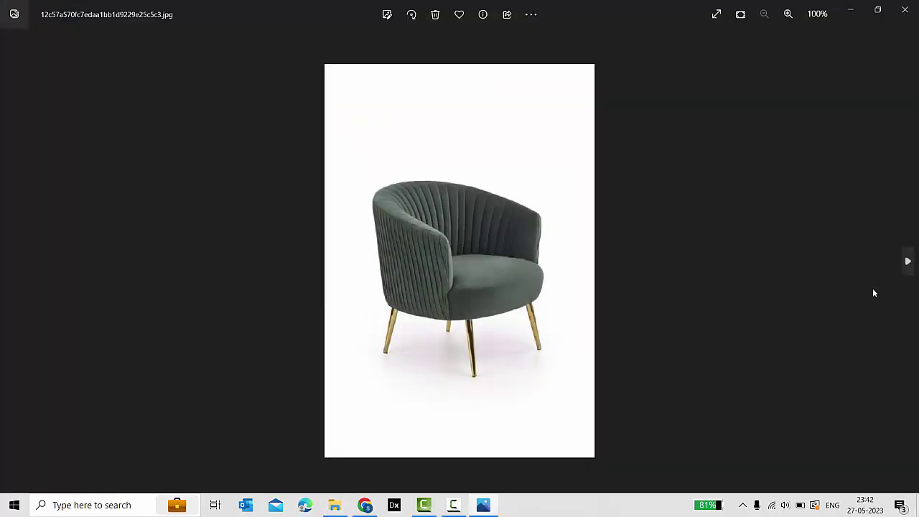
click(908, 262)
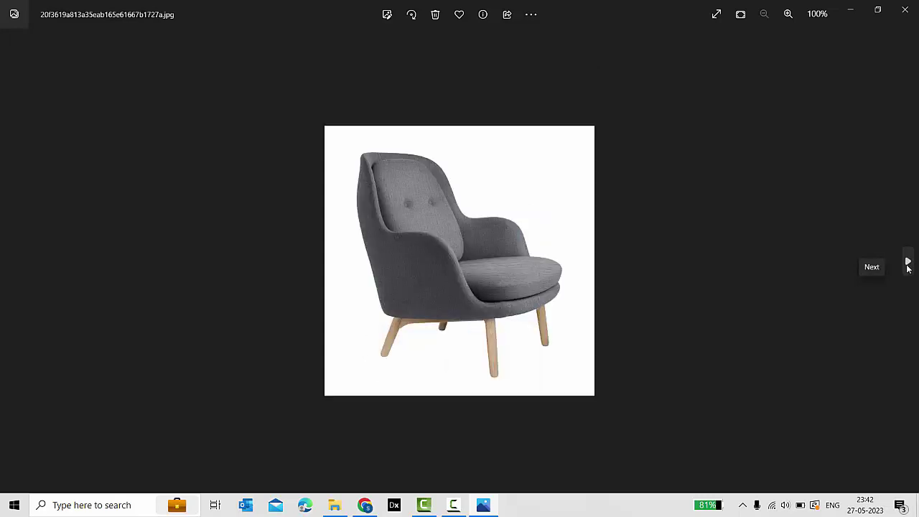
click(908, 264)
scroll(448, 295, up, 1)
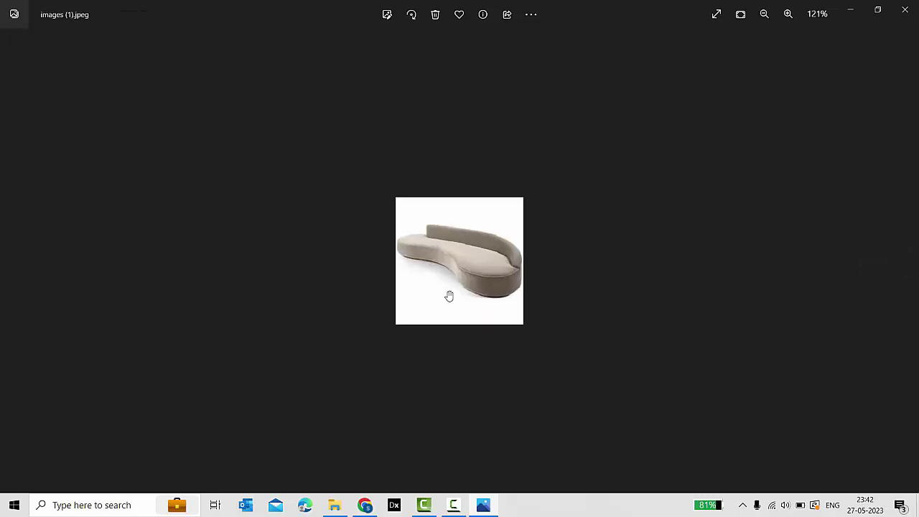
scroll(449, 295, up, 2)
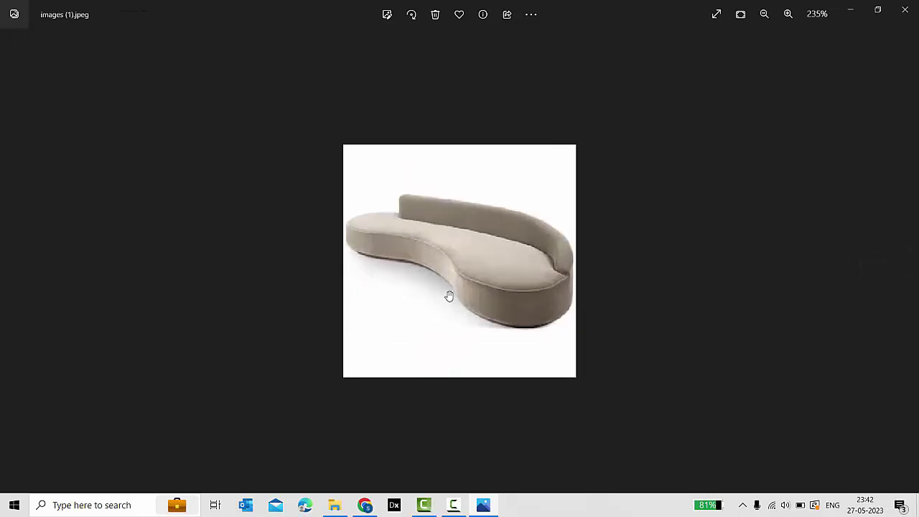
click(907, 263)
scroll(452, 269, up, 1)
scroll(476, 287, up, 2)
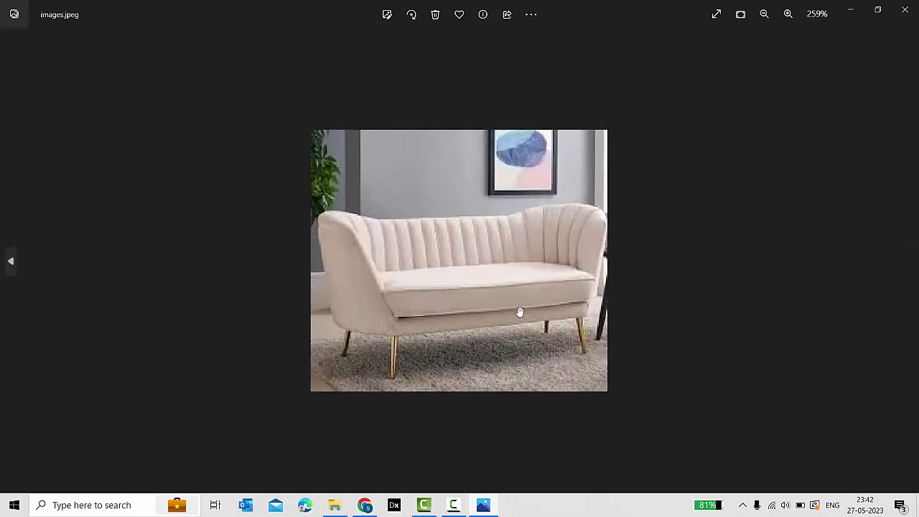
click(10, 256)
scroll(437, 287, up, 1)
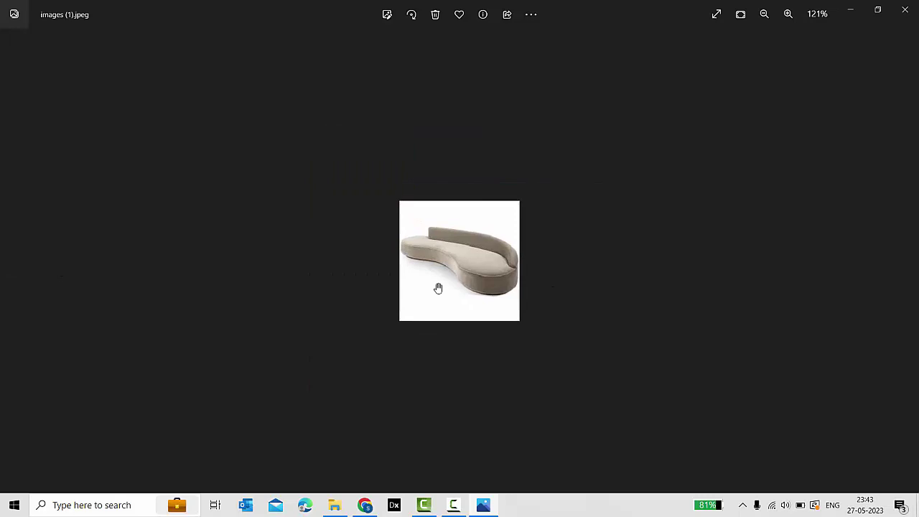
scroll(437, 283, up, 2)
scroll(438, 283, down, 1)
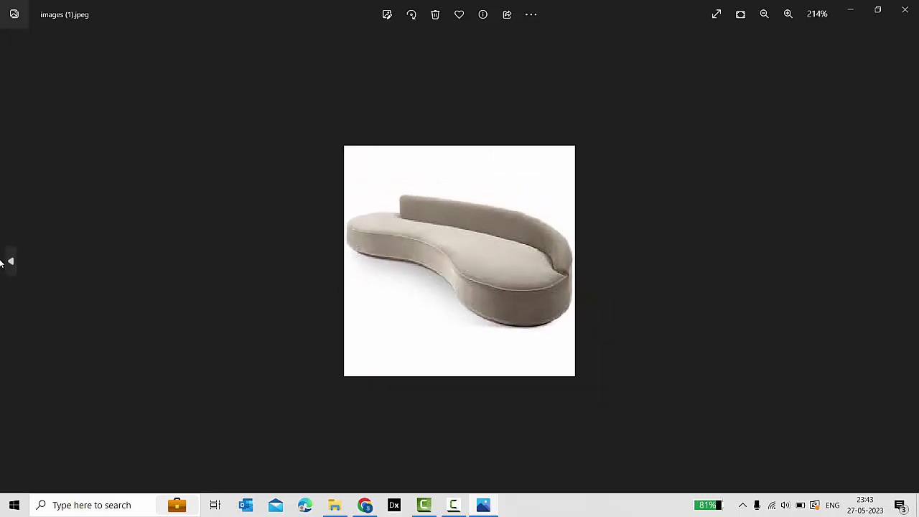
click(10, 262)
click(11, 264)
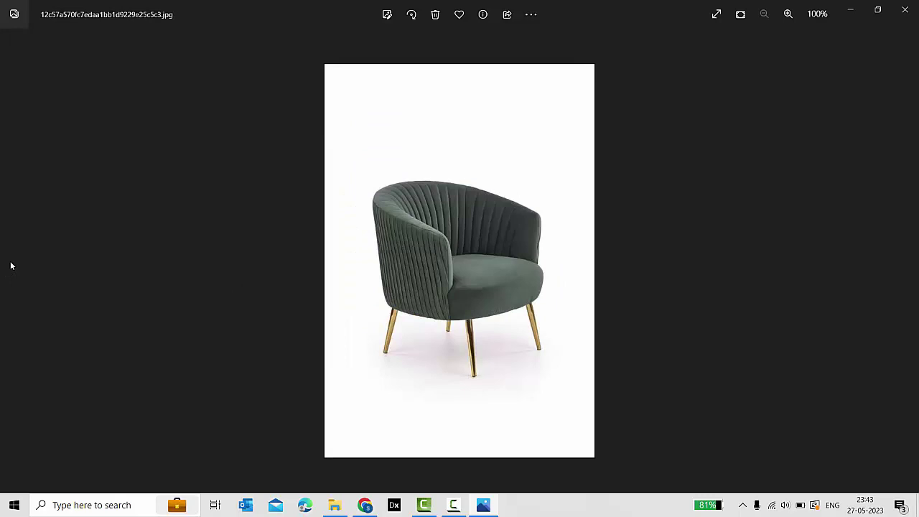
click(906, 263)
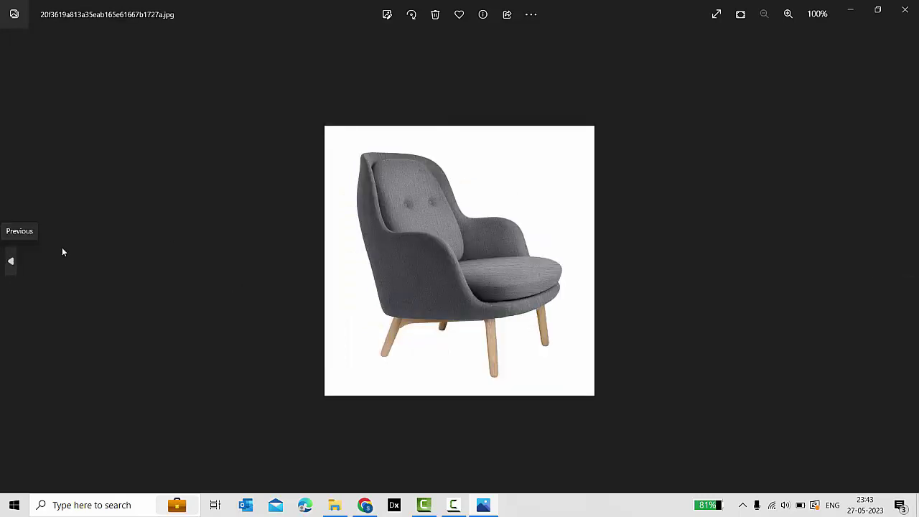
click(904, 10)
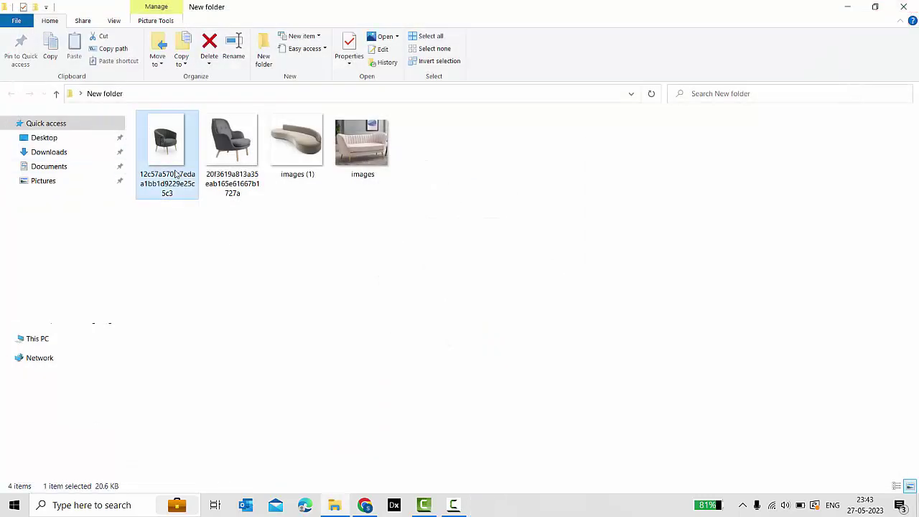
- Search 3D Warehouse Labs by dropping the green chair photo onto the image search
click(284, 323)
click(174, 149)
drag(172, 149, 522, 332)
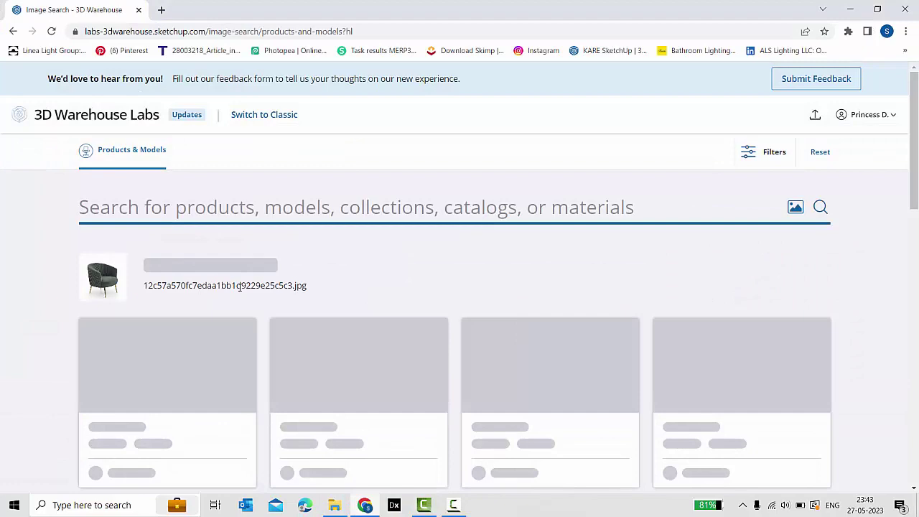
scroll(239, 287, down, 3)
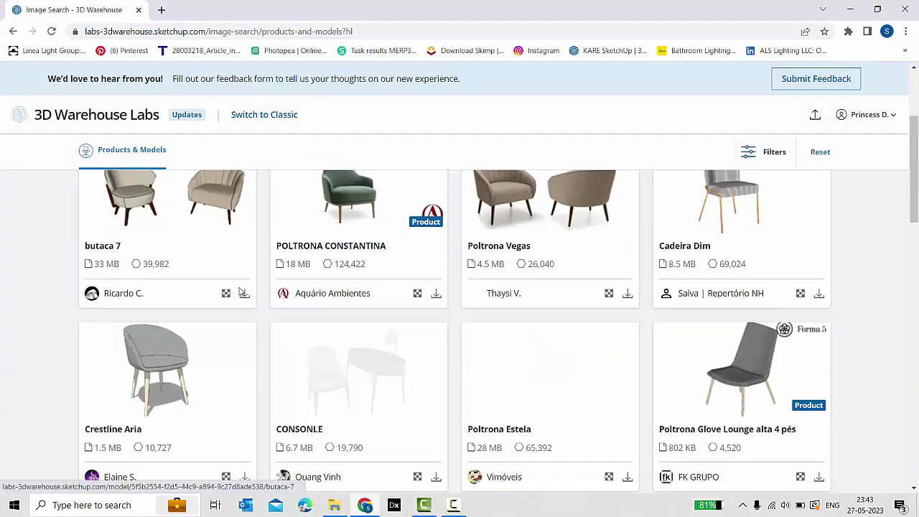
scroll(241, 292, up, 2)
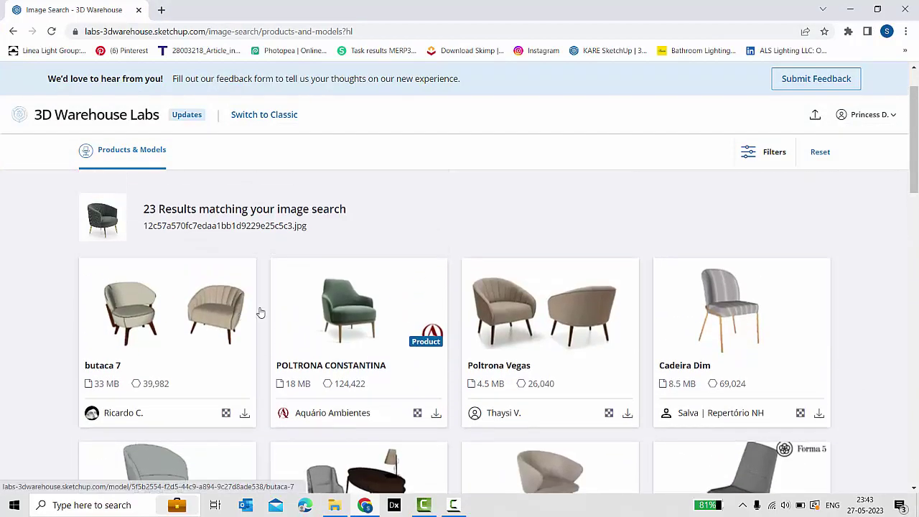
- Open Poltrona Vegas and Crestline Aria from the 23 chair matches in new tabs
right_click(502, 368)
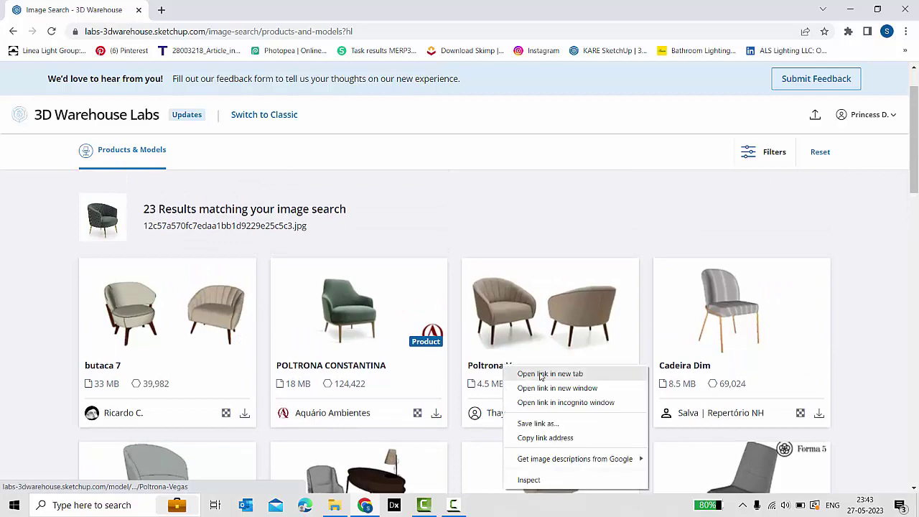
click(535, 375)
scroll(487, 321, down, 1)
scroll(487, 322, down, 1)
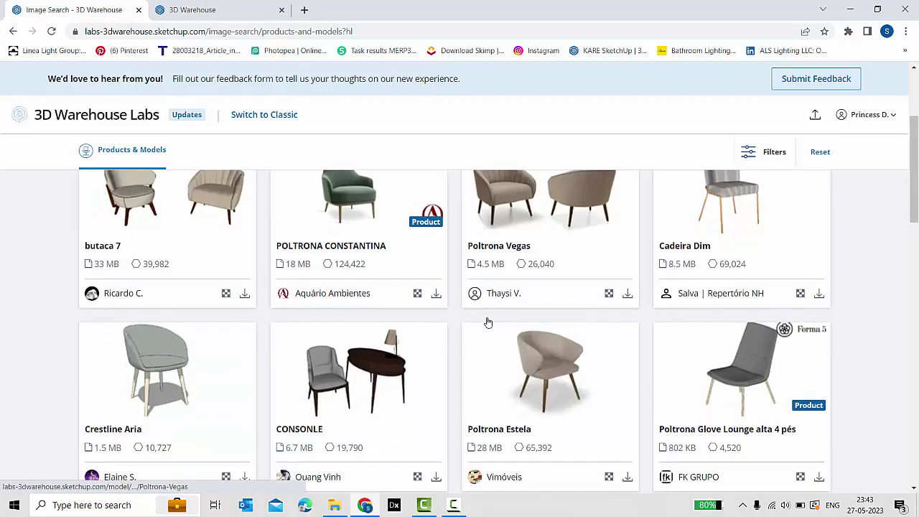
scroll(487, 321, down, 1)
right_click(118, 368)
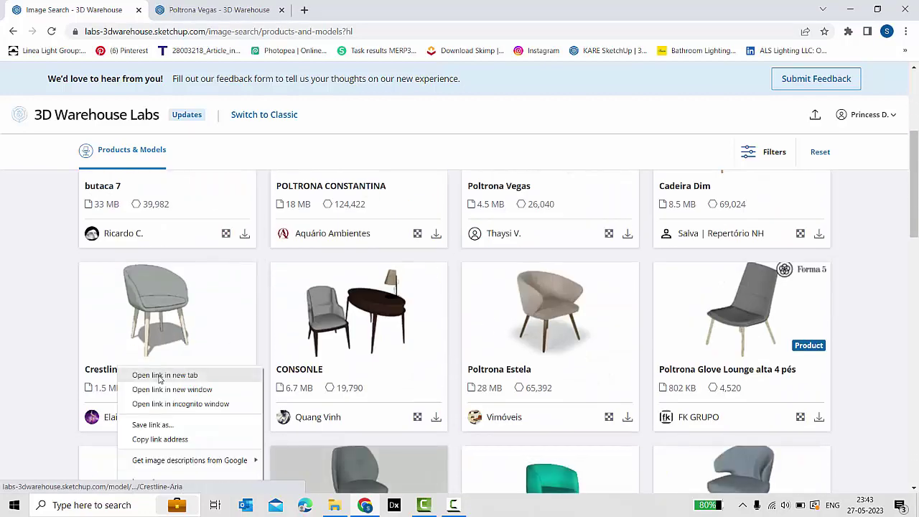
click(161, 375)
scroll(283, 312, up, 3)
scroll(284, 316, down, 2)
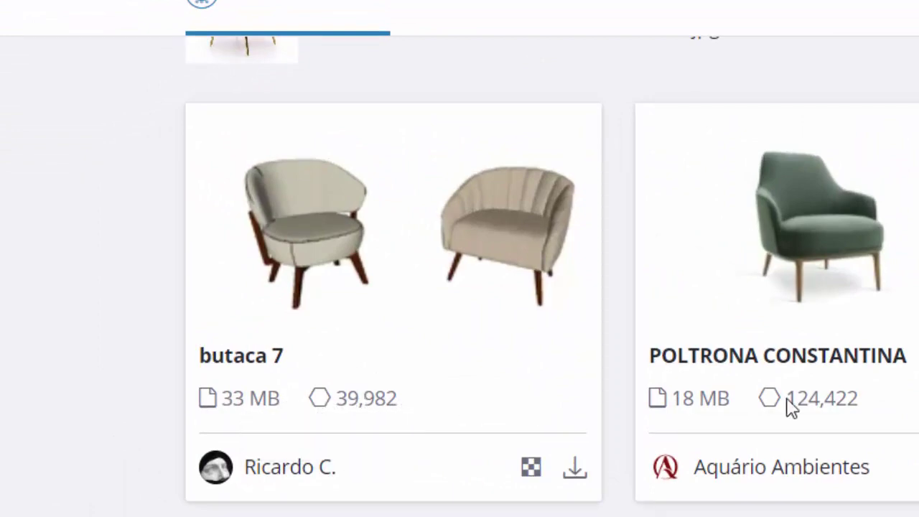
scroll(481, 353, down, 2)
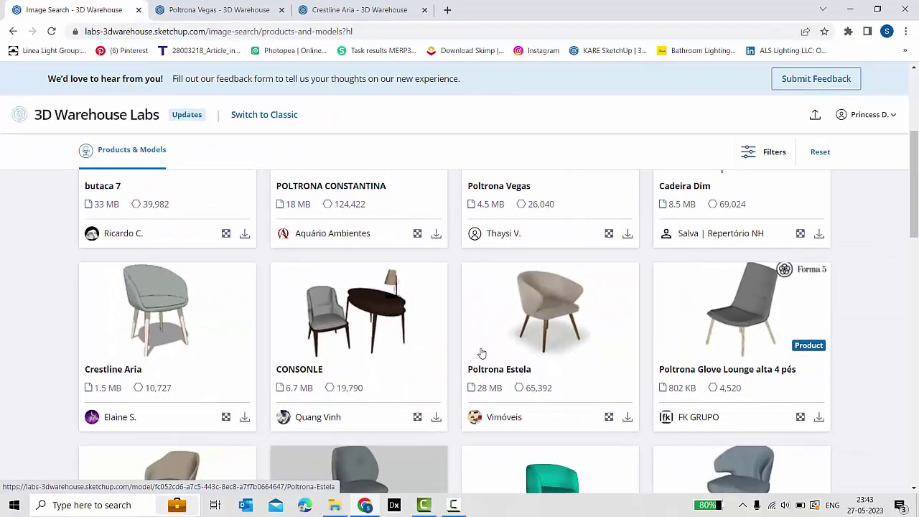
scroll(481, 353, up, 3)
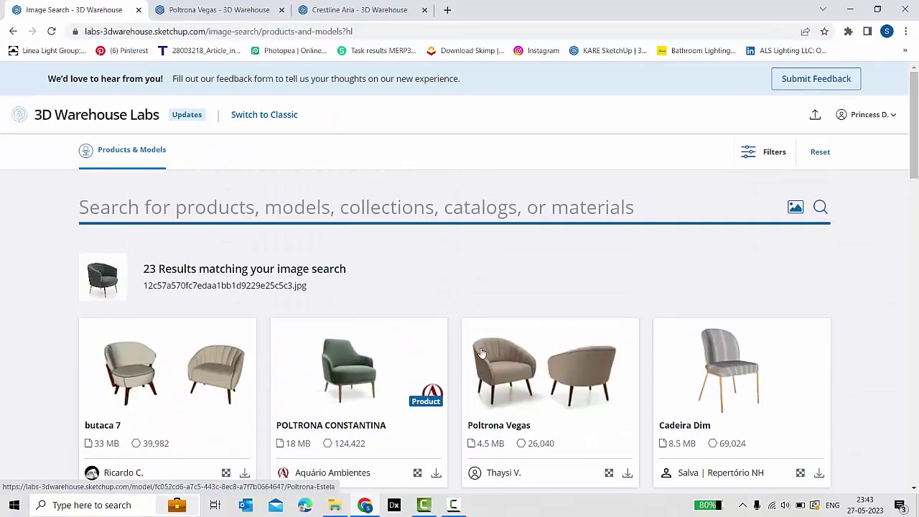
scroll(486, 349, down, 1)
scroll(481, 323, down, 1)
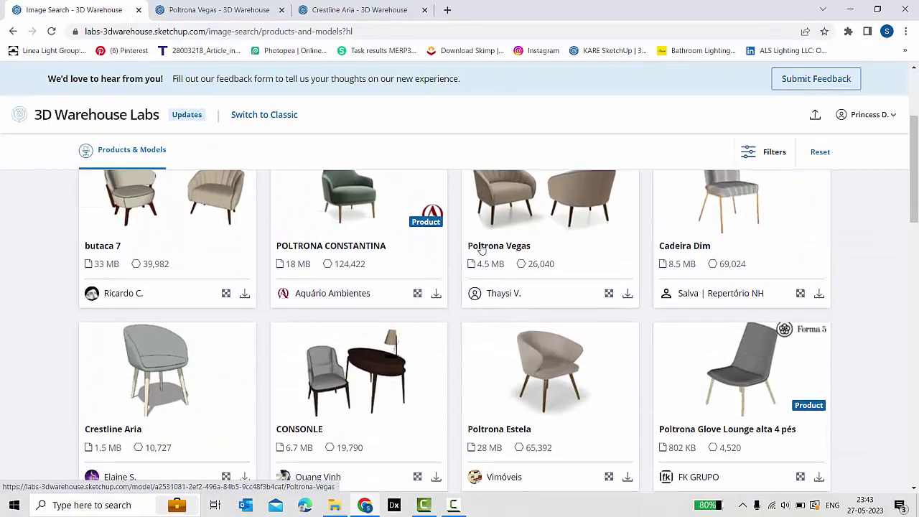
scroll(510, 255, up, 1)
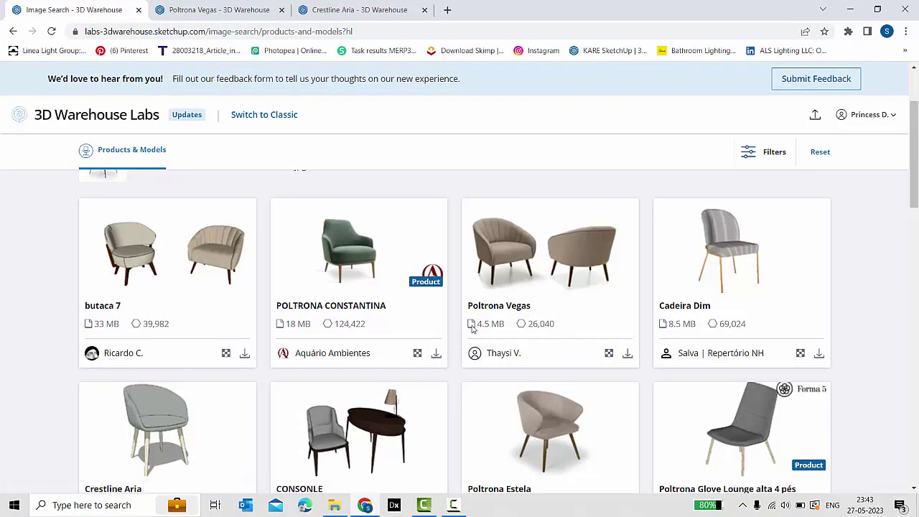
scroll(543, 325, down, 2)
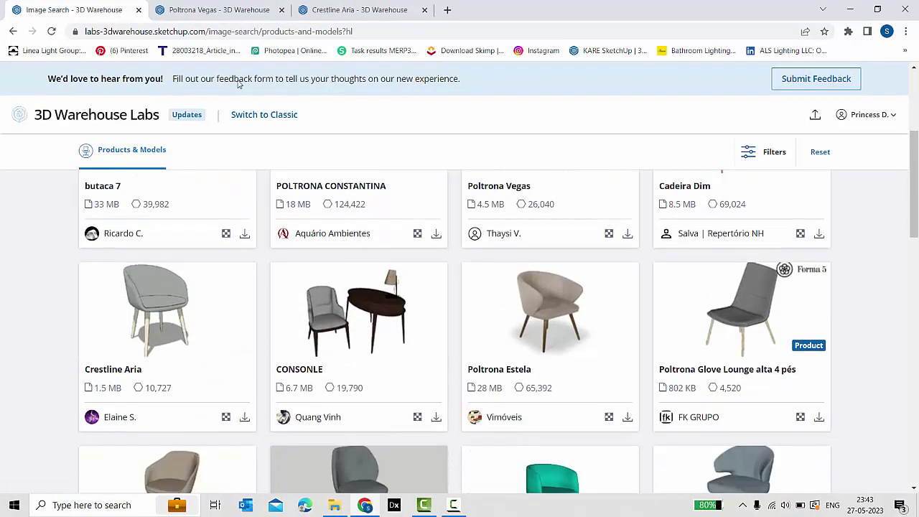
- Compare the Poltrona Vegas and Crestline Aria pages against the green chair reference photo
click(248, 9)
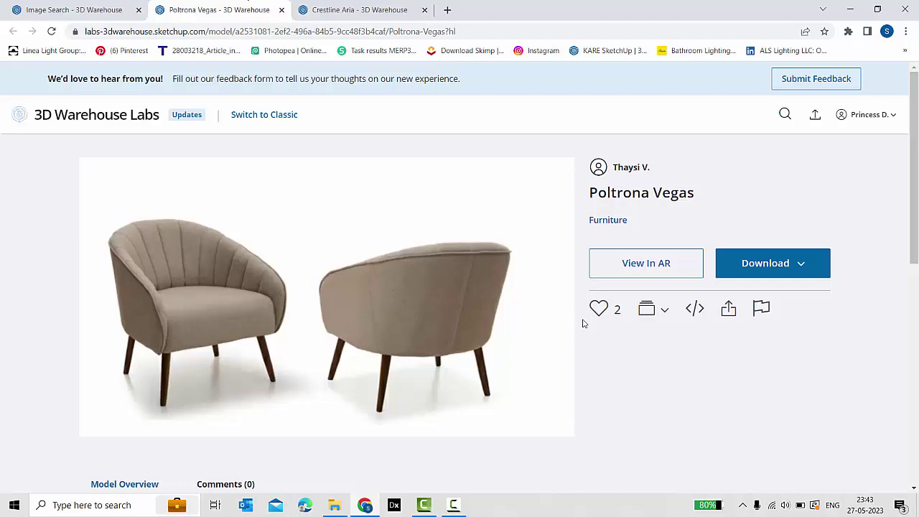
click(344, 9)
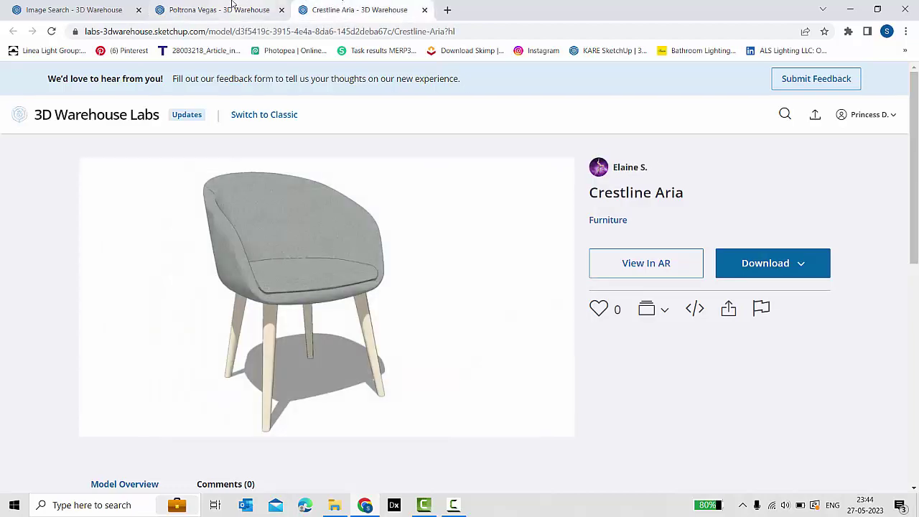
click(231, 7)
mouse_move(318, 336)
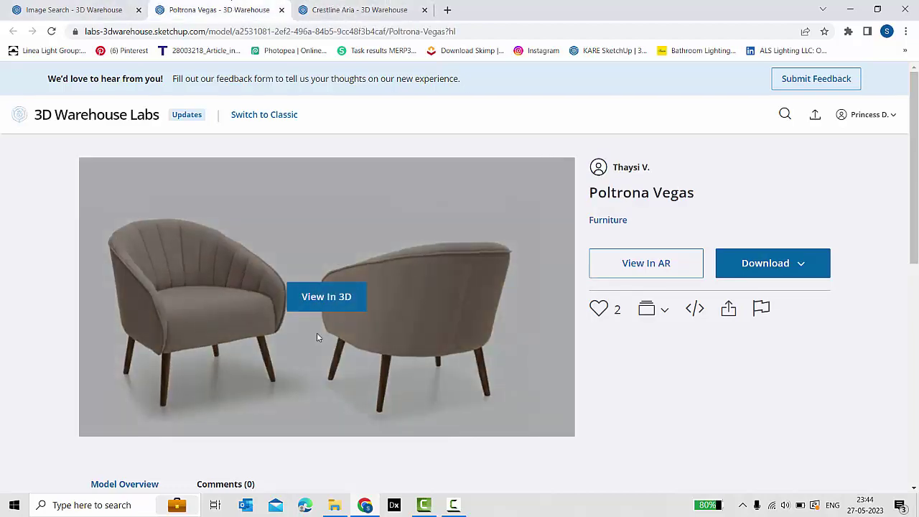
key(alt+Tab)
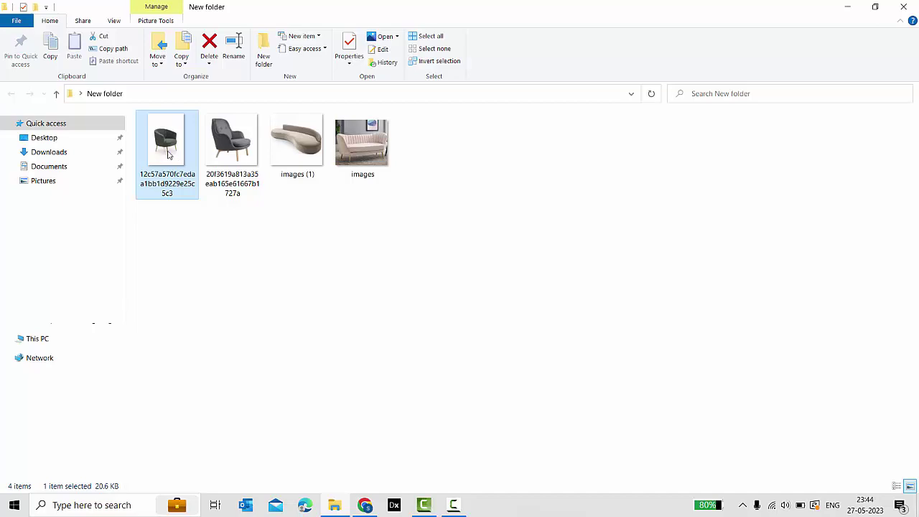
double_click(169, 155)
click(365, 504)
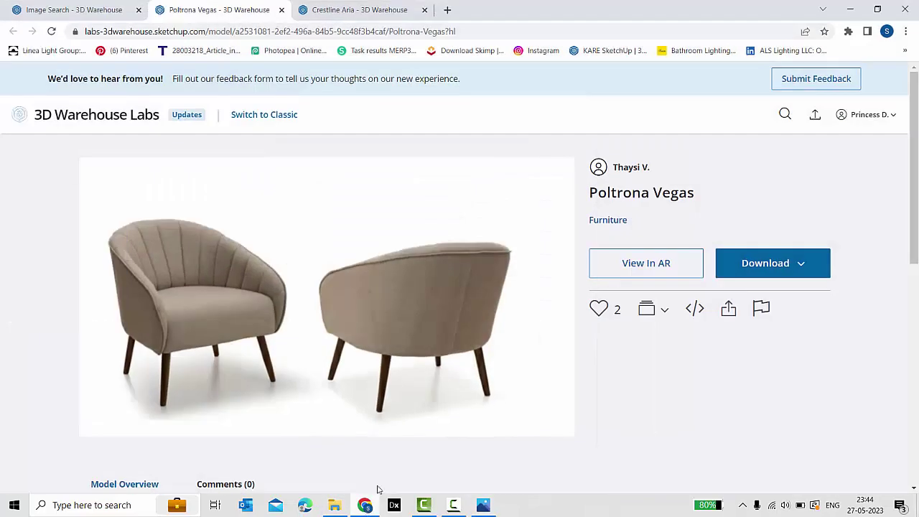
- Review Poltrona Vegas model info (26,040 polygons, 4.5 MB) and show its download formats
scroll(502, 339, down, 2)
scroll(495, 337, up, 2)
mouse_move(256, 373)
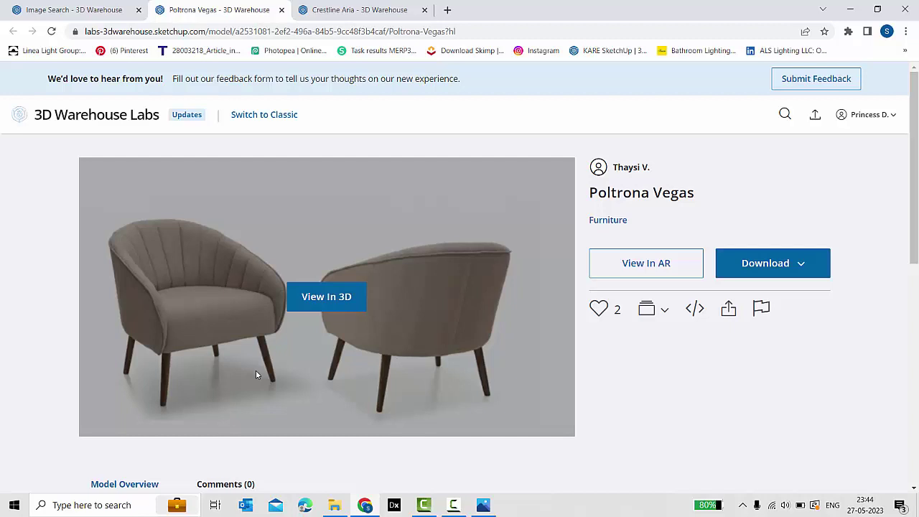
scroll(255, 374, down, 1)
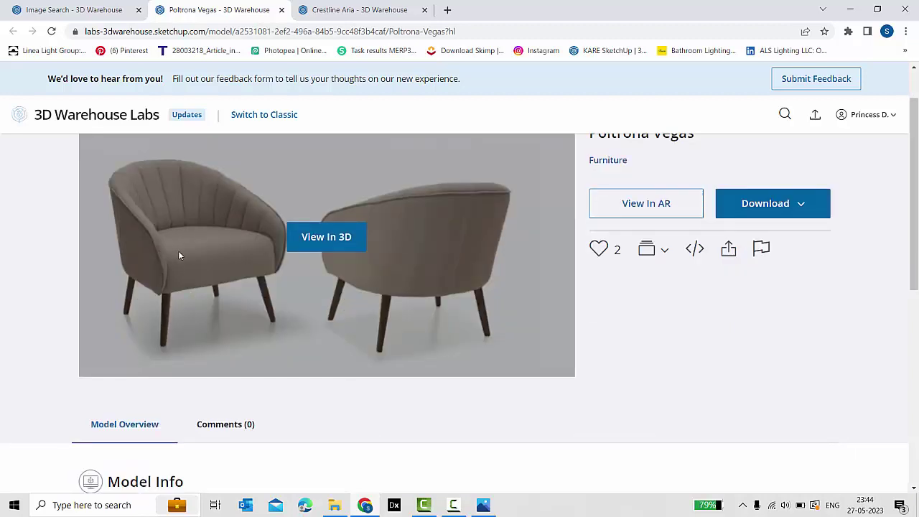
scroll(281, 291, down, 2)
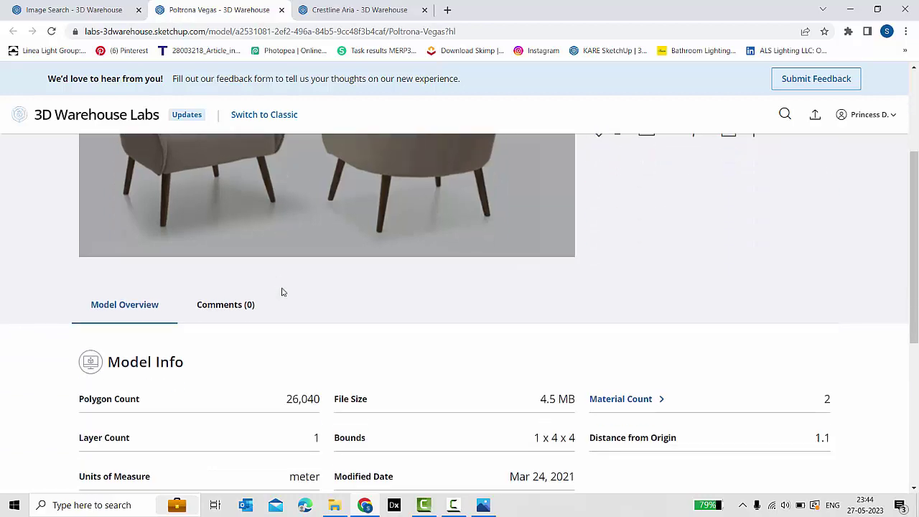
scroll(285, 294, up, 1)
scroll(285, 293, up, 2)
scroll(412, 350, down, 5)
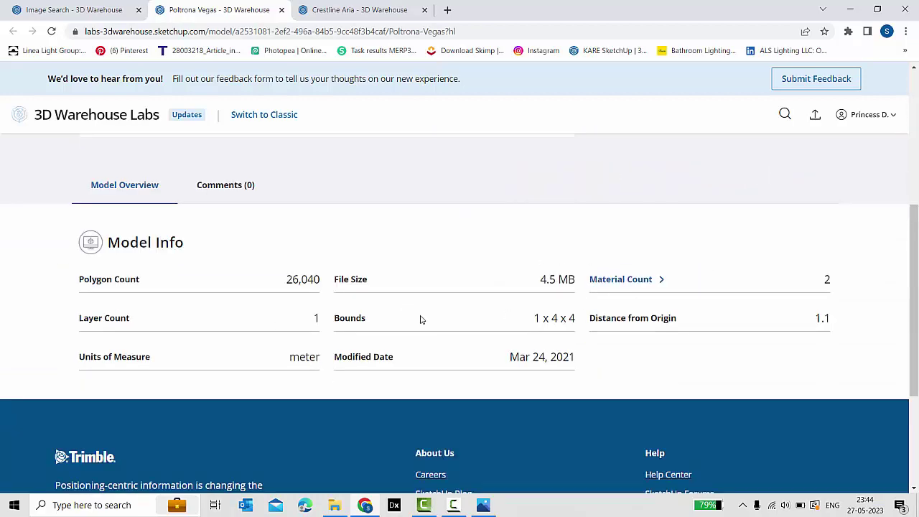
scroll(219, 371, down, 1)
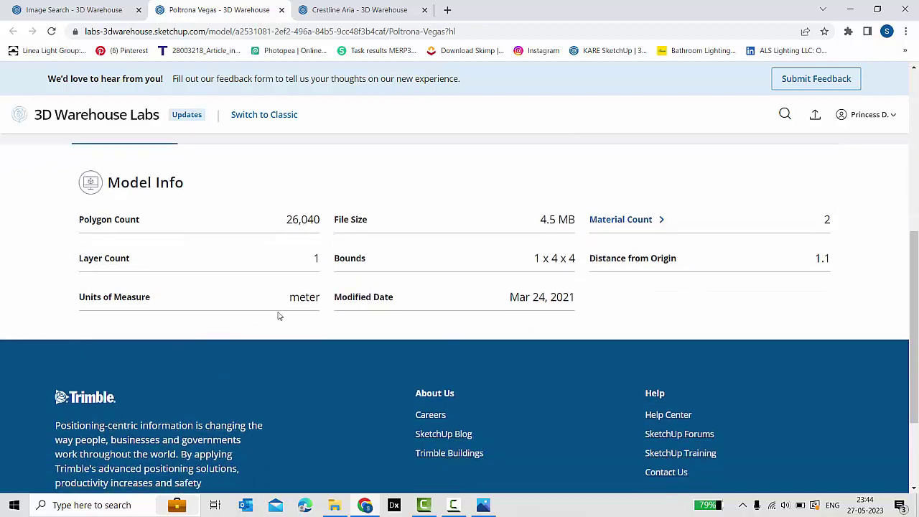
scroll(323, 314, up, 6)
scroll(578, 262, down, 4)
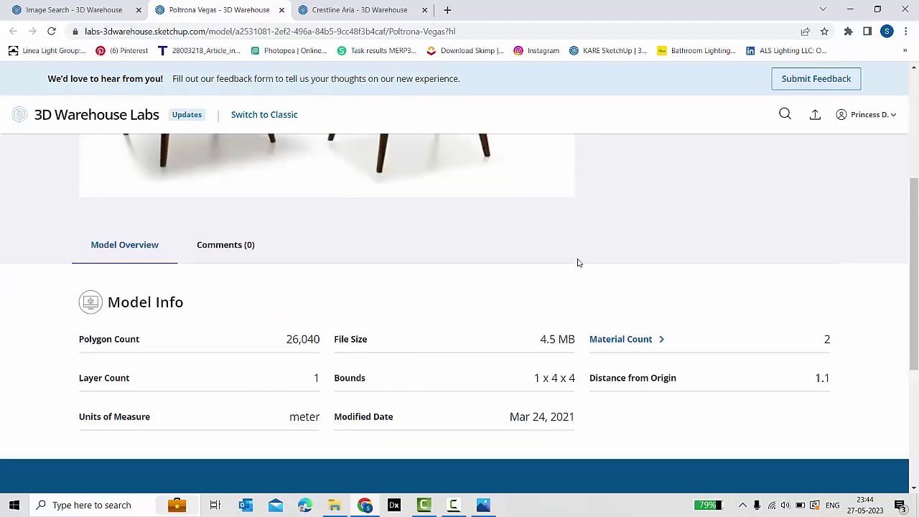
drag(537, 342, 576, 340)
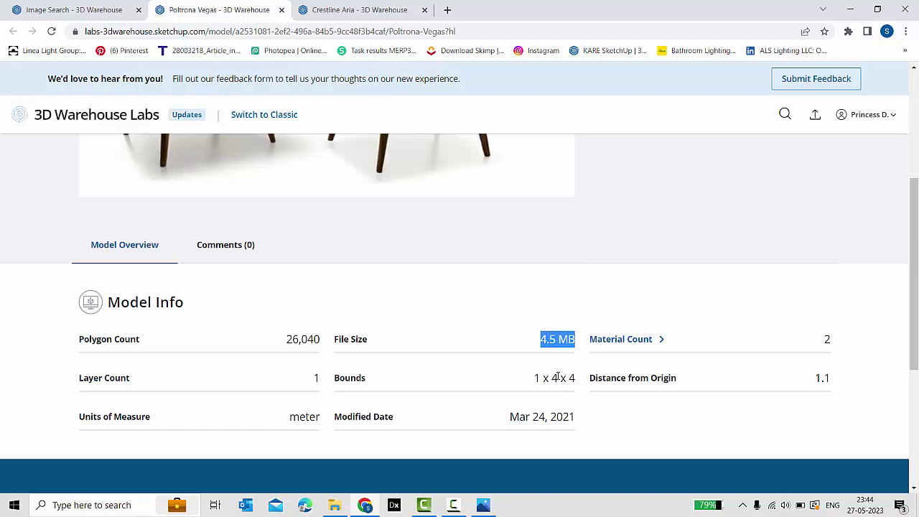
scroll(557, 378, up, 3)
click(766, 208)
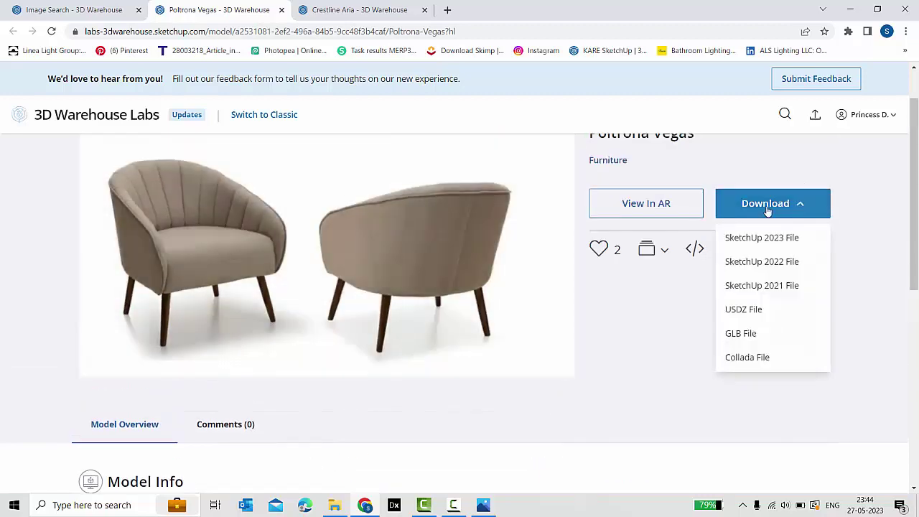
- Open the Poltrona Vegas chair as a SketchUp 2021 file and compare it with the green chair photo
click(763, 286)
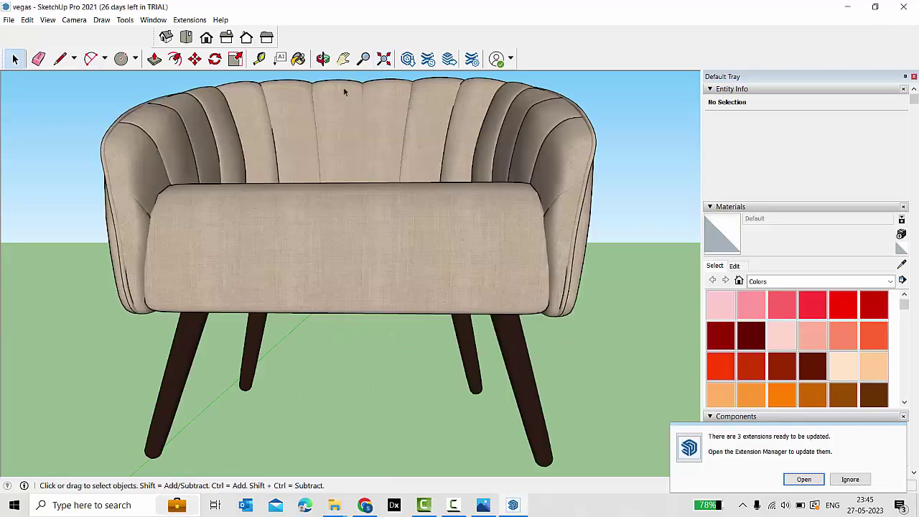
click(322, 58)
mouse_move(314, 160)
mouse_down()
mouse_move(318, 258)
mouse_move(304, 261)
mouse_up()
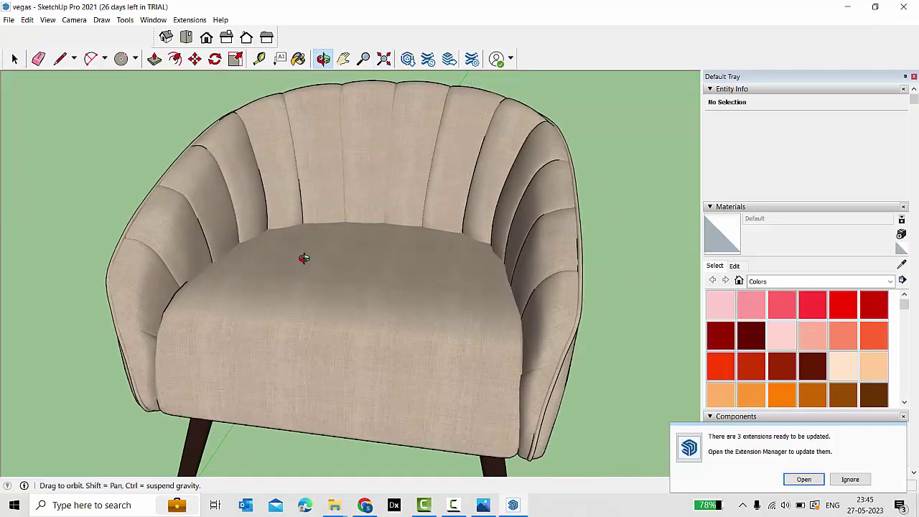
click(493, 508)
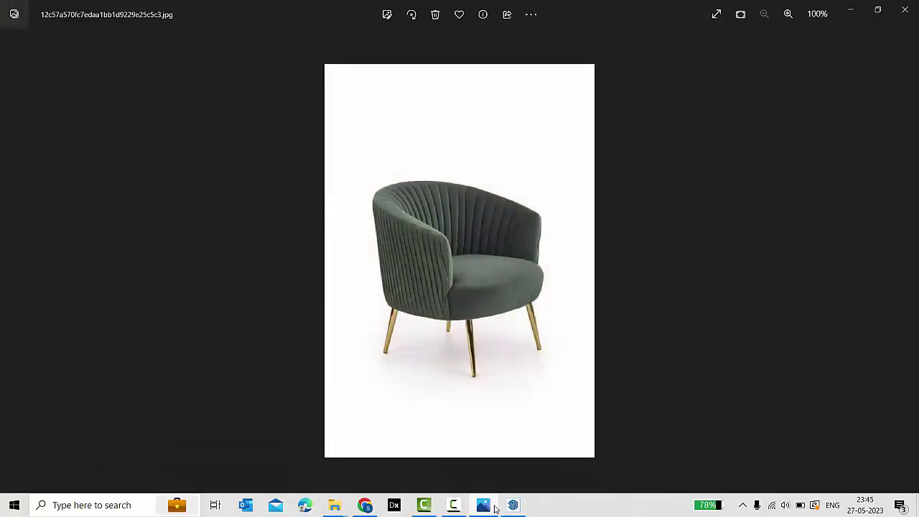
click(494, 508)
- Orbit to the chair's front, select and deselect it, then close the model
mouse_move(328, 244)
mouse_down()
mouse_move(380, 280)
mouse_move(419, 282)
mouse_move(364, 294)
mouse_move(445, 266)
mouse_move(431, 287)
mouse_move(287, 273)
mouse_move(154, 287)
mouse_move(425, 150)
mouse_up()
key(space)
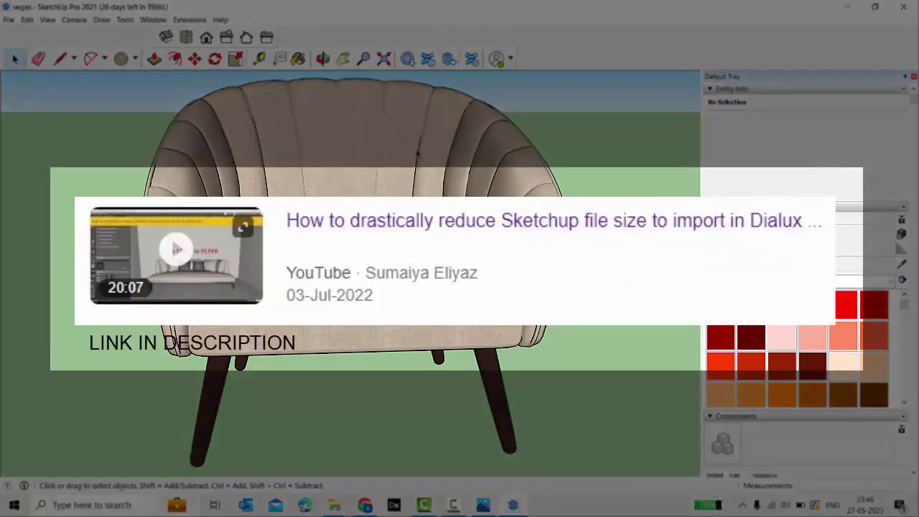
click(417, 152)
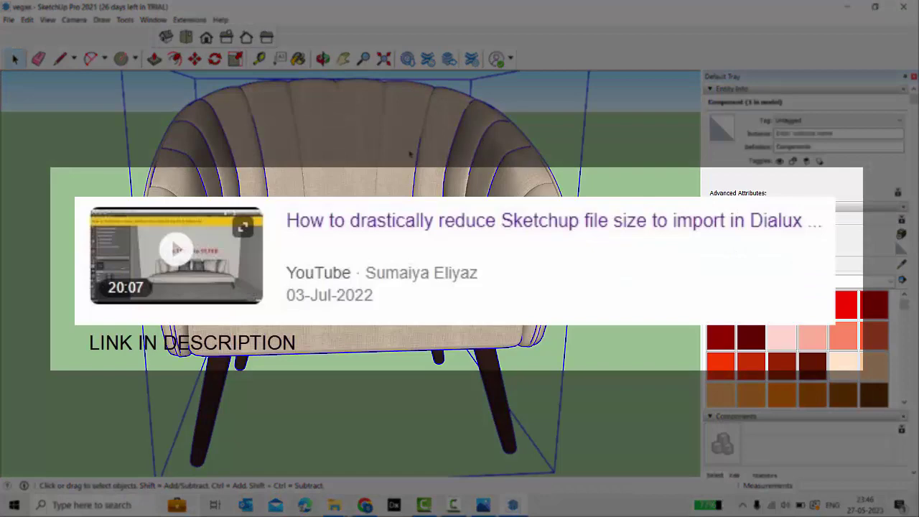
click(72, 150)
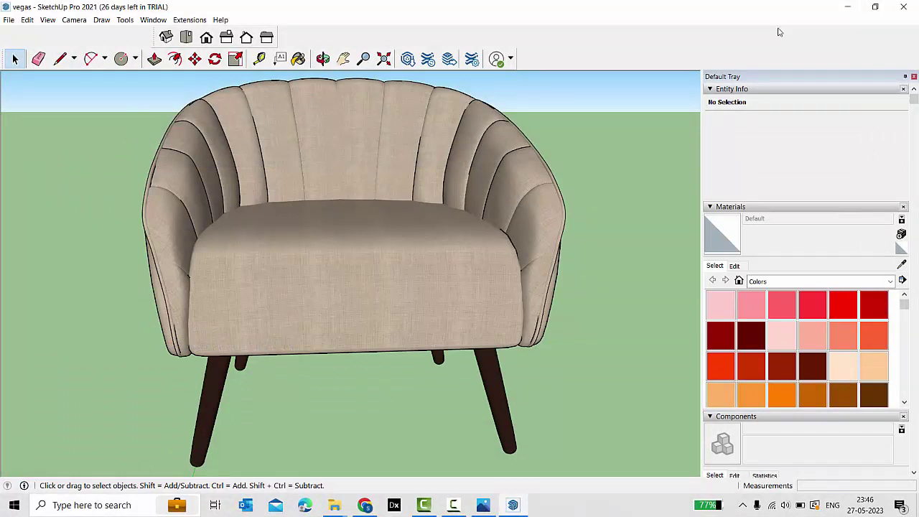
click(903, 7)
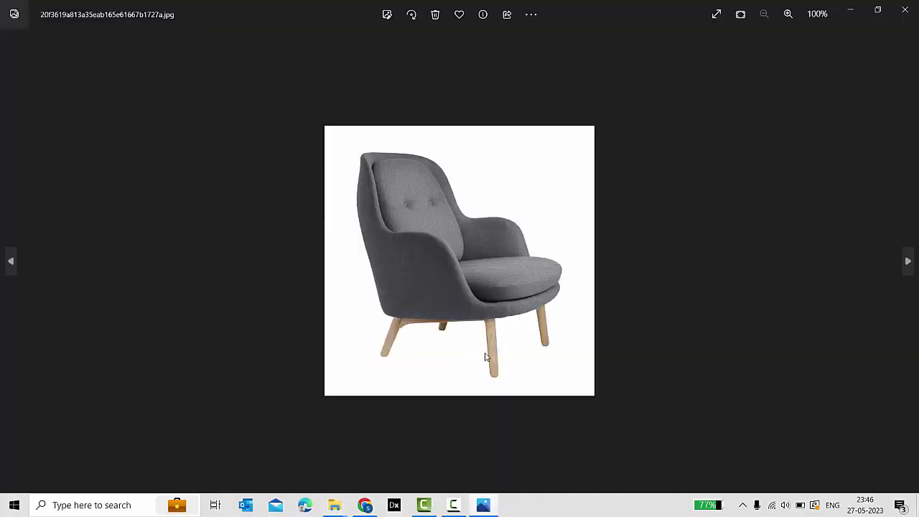
- Close the Crestline Aria tab and return to the 3D Warehouse Labs home page
click(367, 505)
click(79, 9)
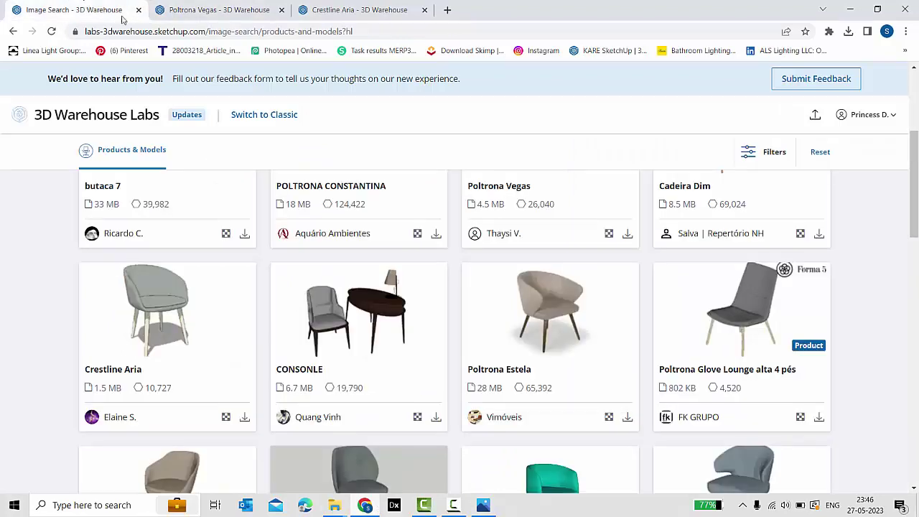
click(425, 10)
key(alt+Left)
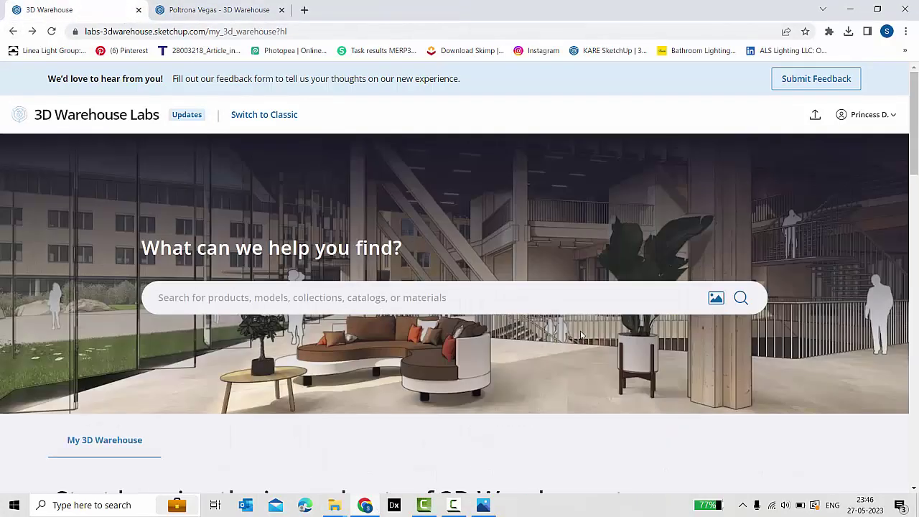
- Search with the grey armchair photo and open Poltrona Kauai Baixa Plus in a new tab
click(334, 504)
drag(229, 164, 545, 301)
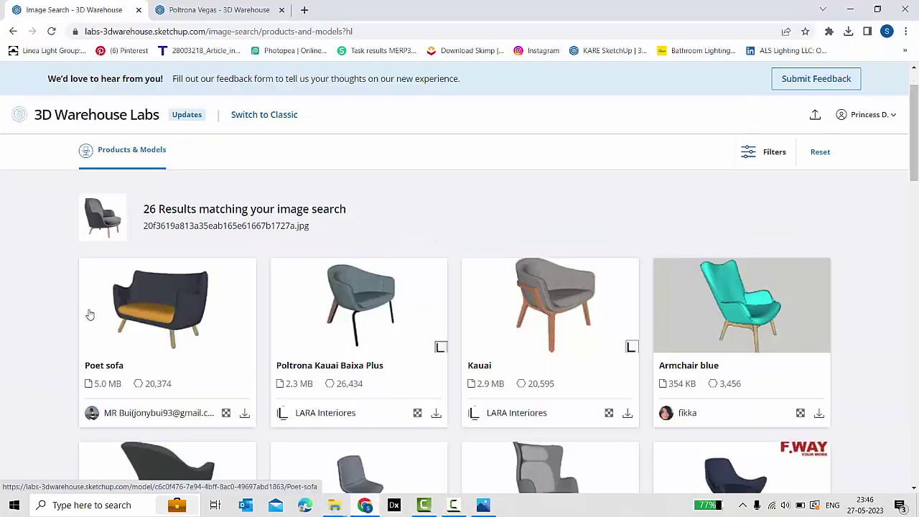
scroll(115, 312, down, 2)
right_click(371, 248)
click(395, 255)
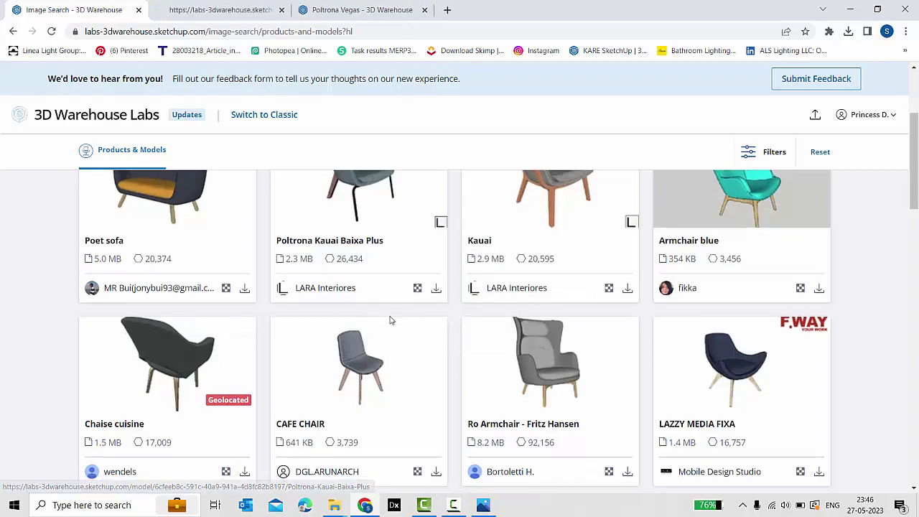
scroll(391, 320, down, 1)
- Close the Chaise fauteuil, Poltrona Vegas and Poltrona Kauai Baixa Plus tabs and go back home
click(366, 505)
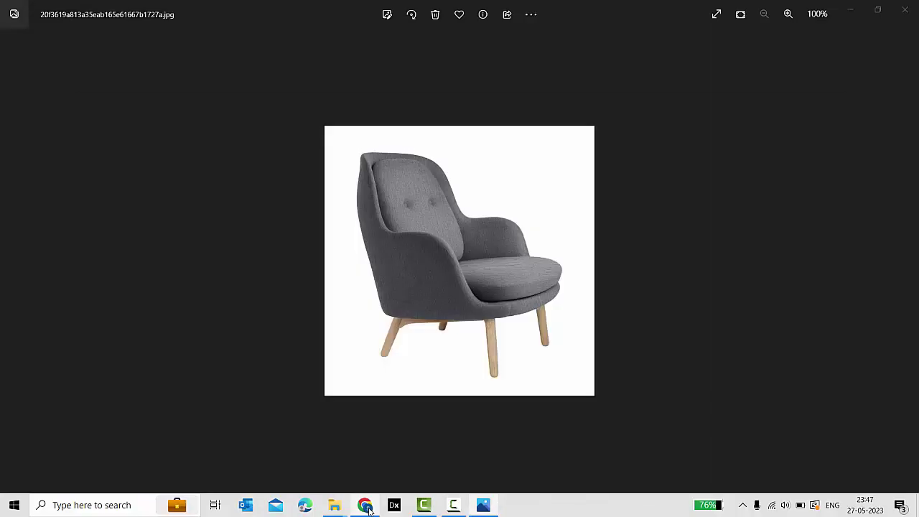
click(368, 509)
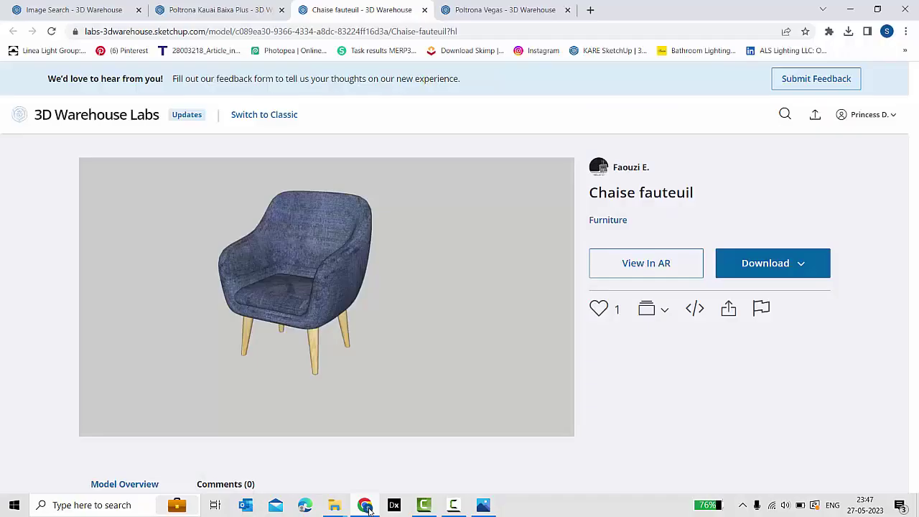
click(425, 10)
click(425, 10)
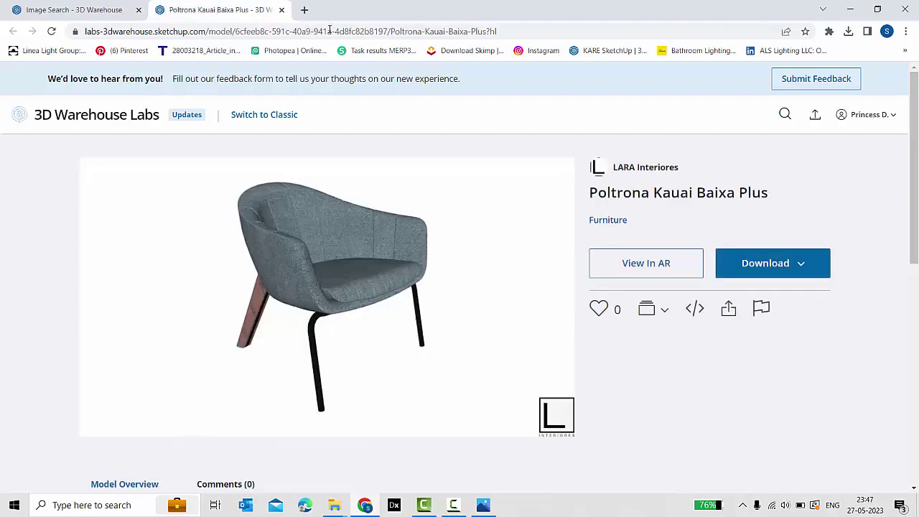
click(281, 10)
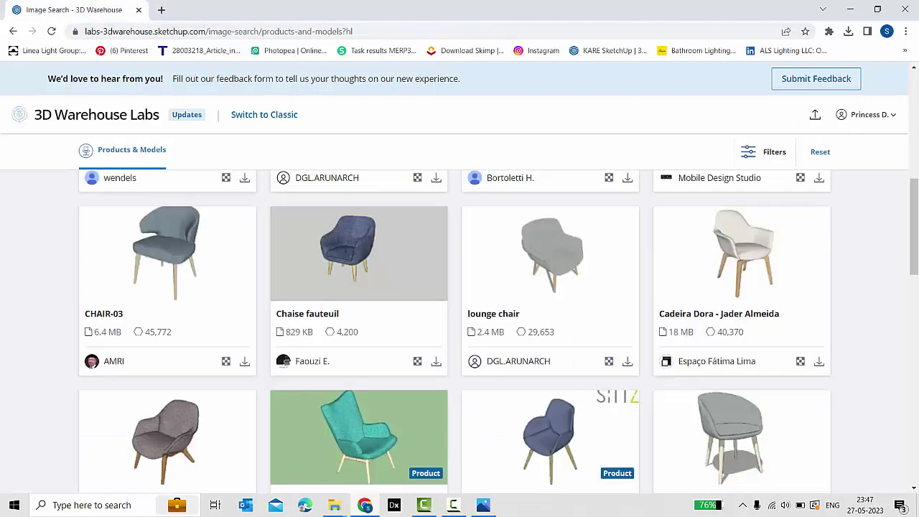
click(13, 31)
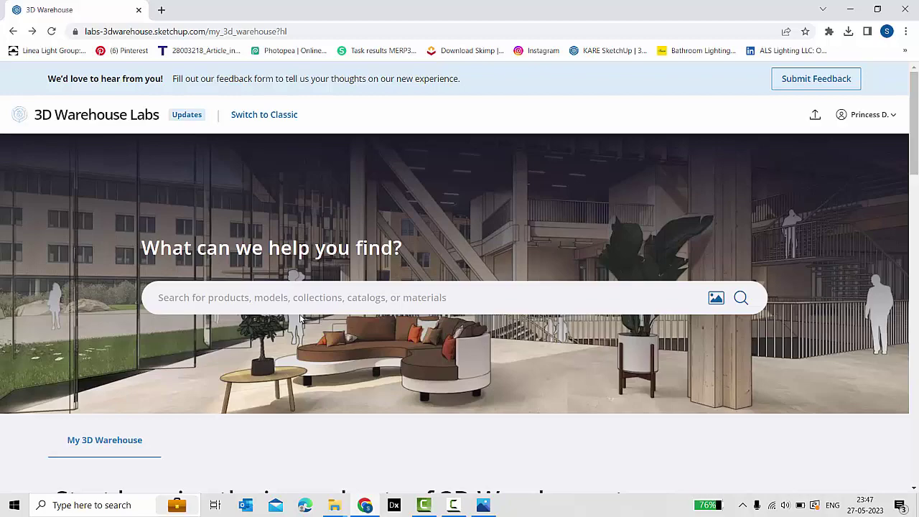
- Open images (1), the curved beige sofa photo, in Photos and zoom in on it
key(alt+Tab)
key(alt+Tab)
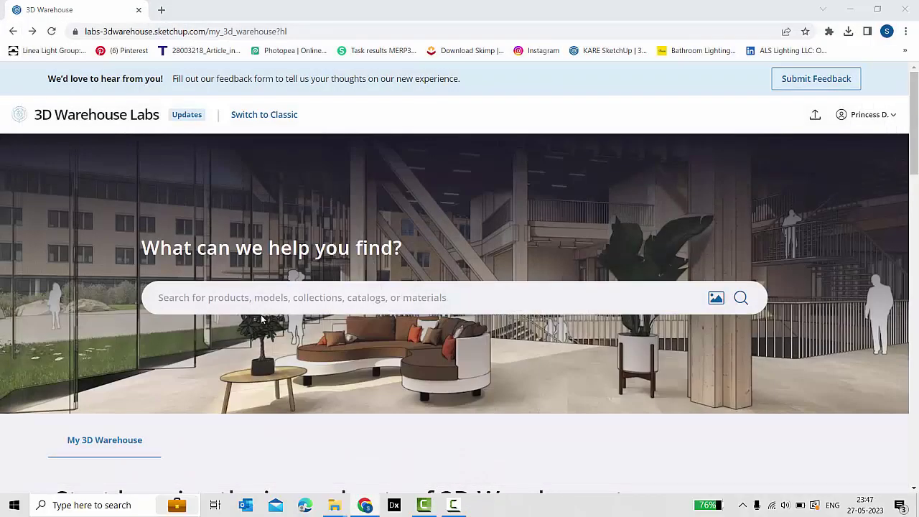
key(alt+Tab)
double_click(295, 152)
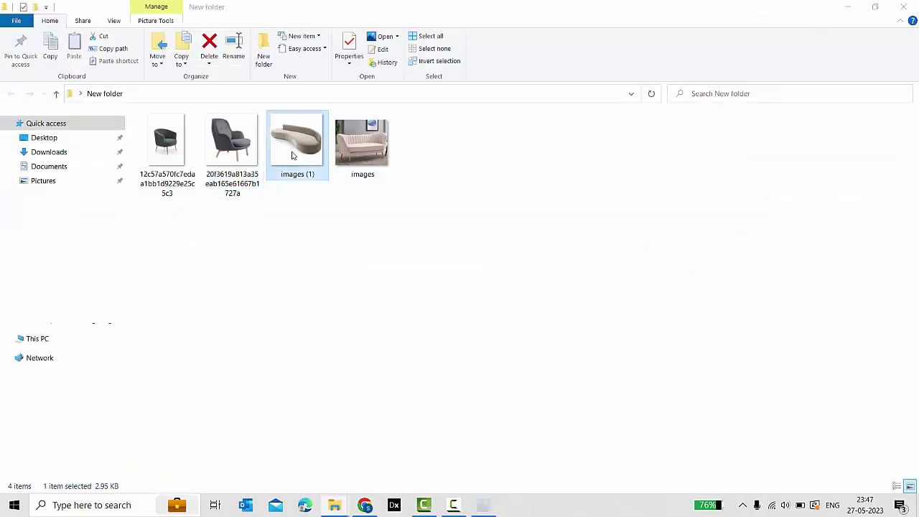
scroll(468, 309, up, 5)
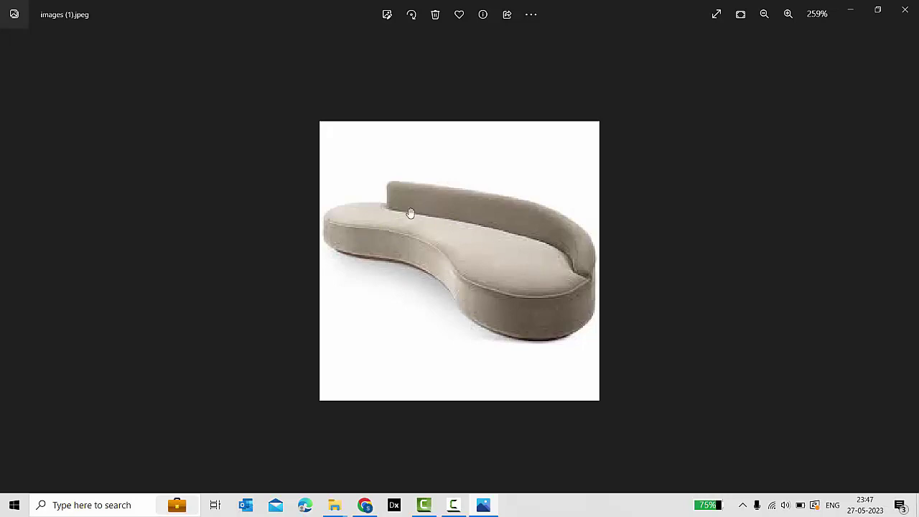
scroll(412, 247, up, 3)
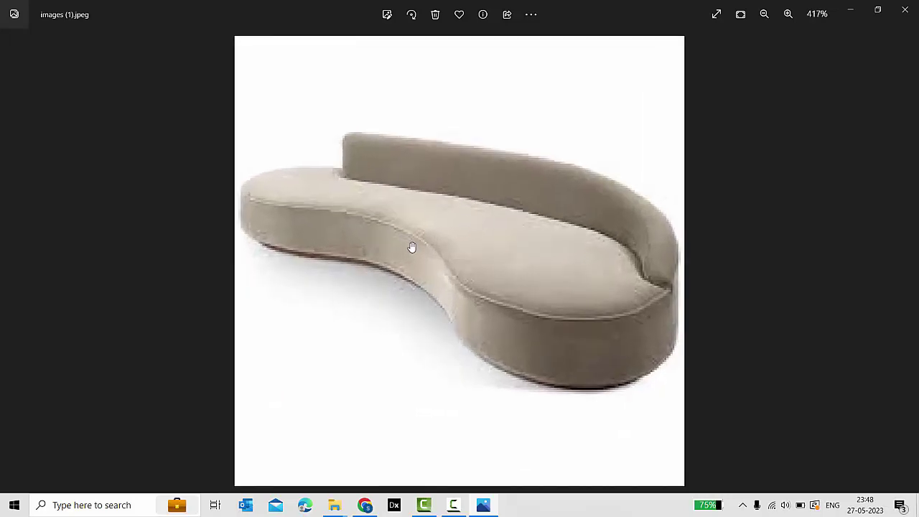
- Search 3D Warehouse Labs with the curved sofa image, getting 30 matches
click(904, 8)
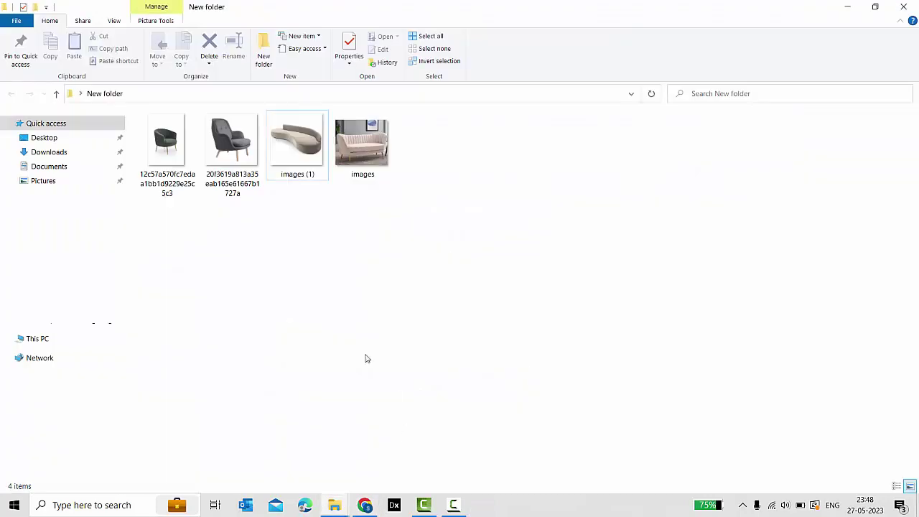
drag(297, 140, 510, 316)
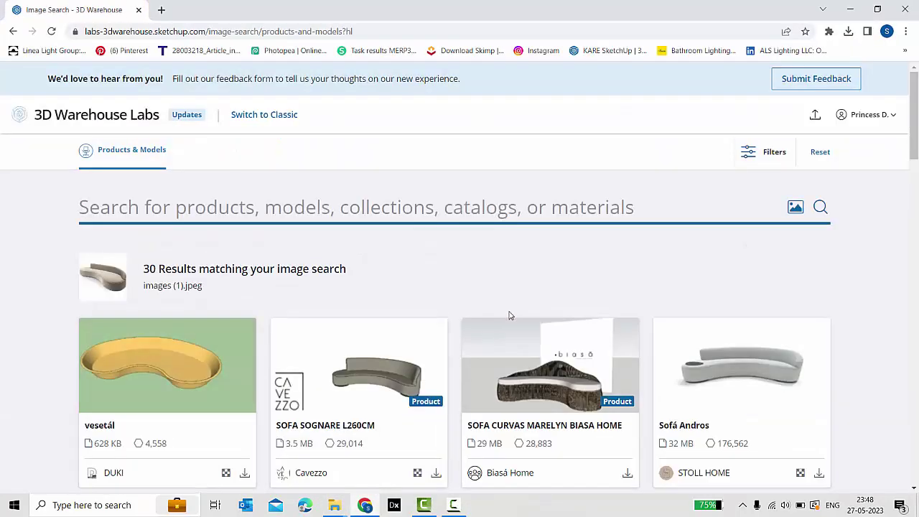
scroll(509, 316, down, 3)
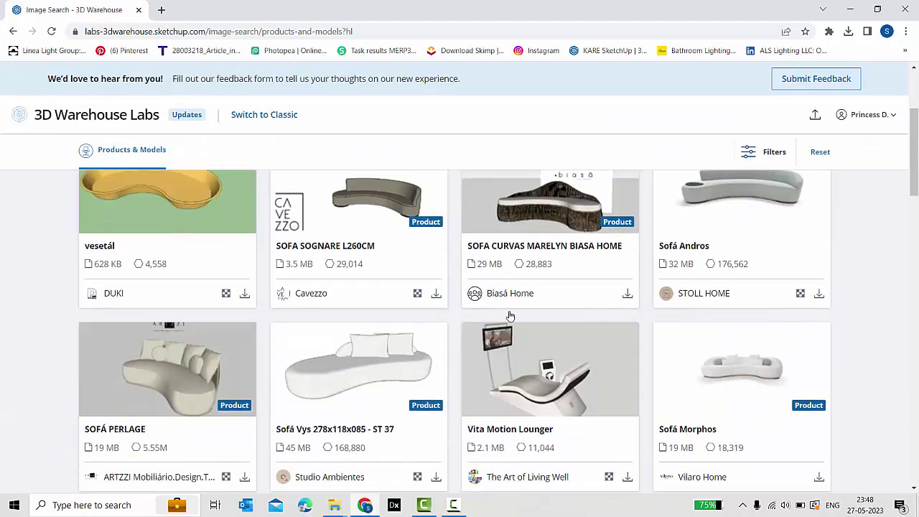
scroll(440, 328, down, 2)
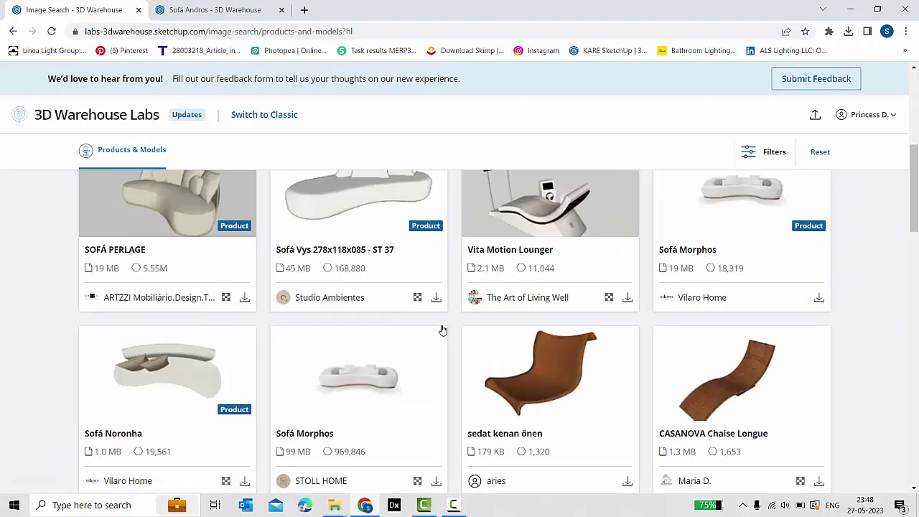
scroll(441, 328, down, 2)
- Open Sofá Noronha, Sofá Morphos and Arcidealle - Sofá Pietra in new tabs
middle_click(144, 271)
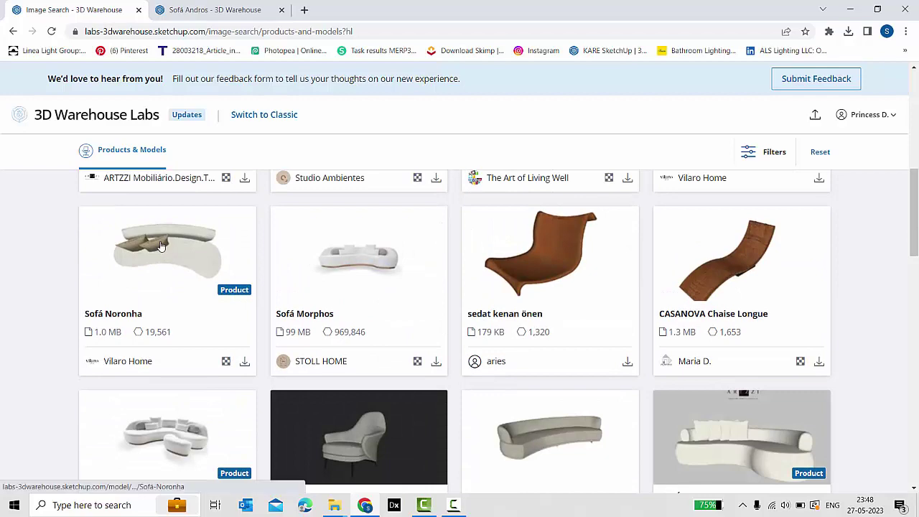
right_click(318, 310)
click(363, 320)
scroll(373, 329, down, 4)
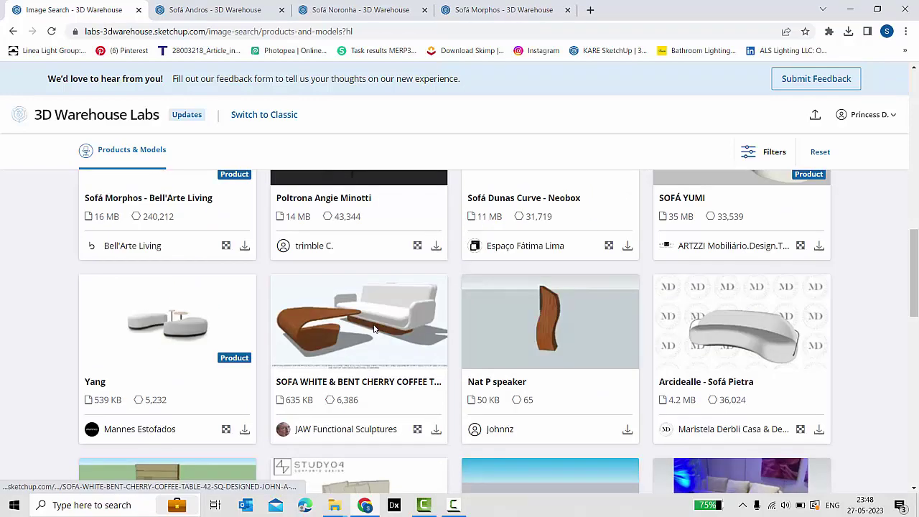
right_click(716, 380)
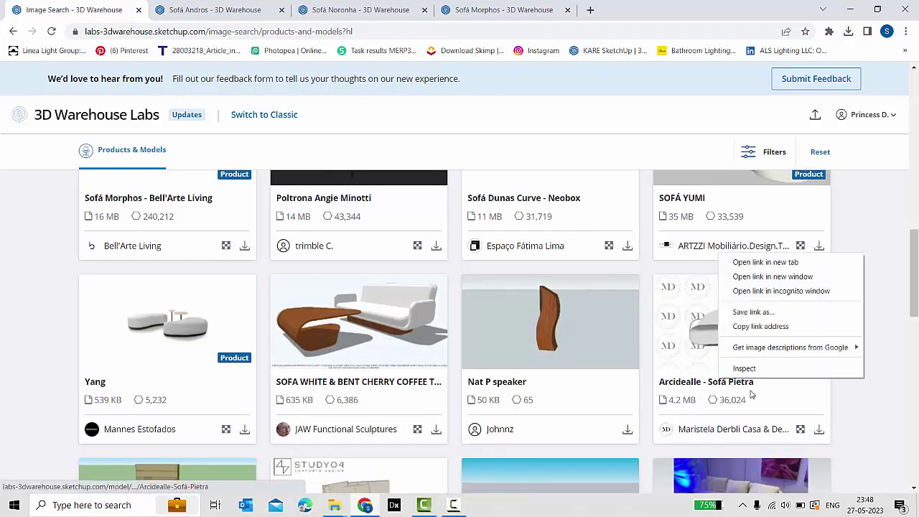
click(768, 262)
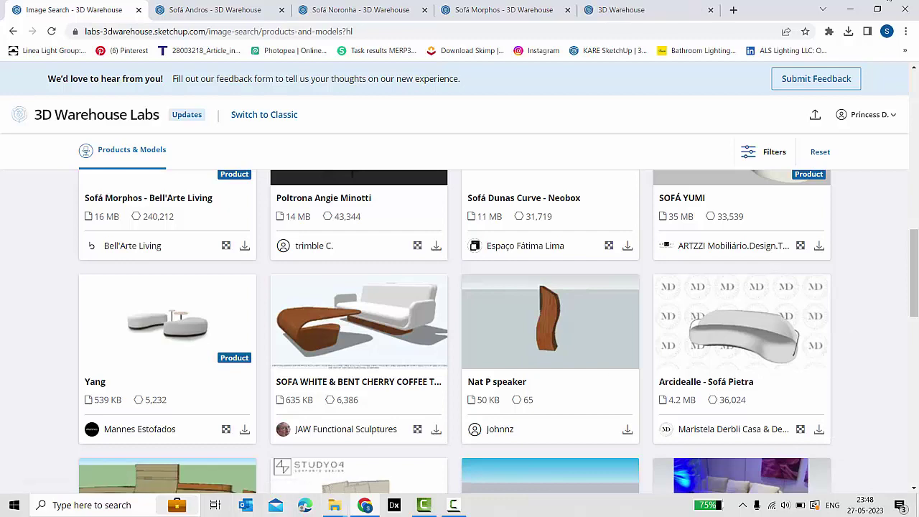
- Compare Sofá Andros with the curved sofa photo and note its 32 MB file size
click(186, 10)
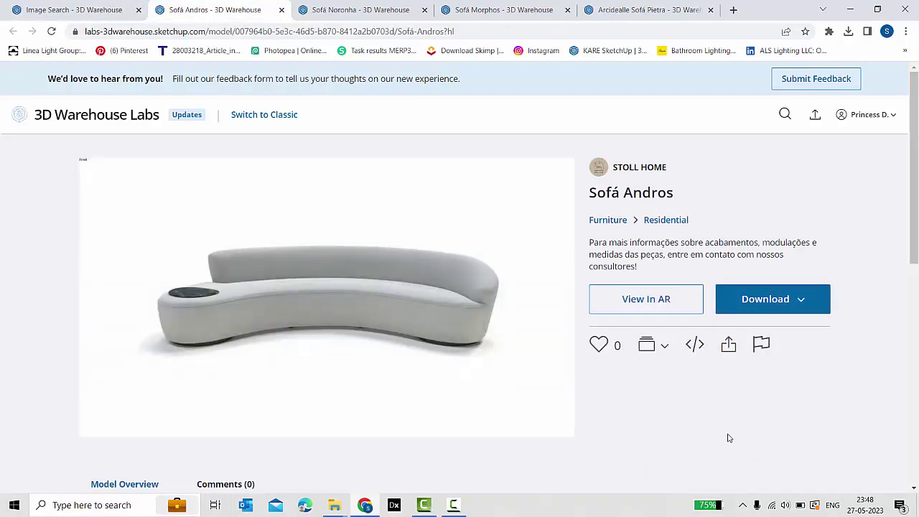
key(alt+Tab)
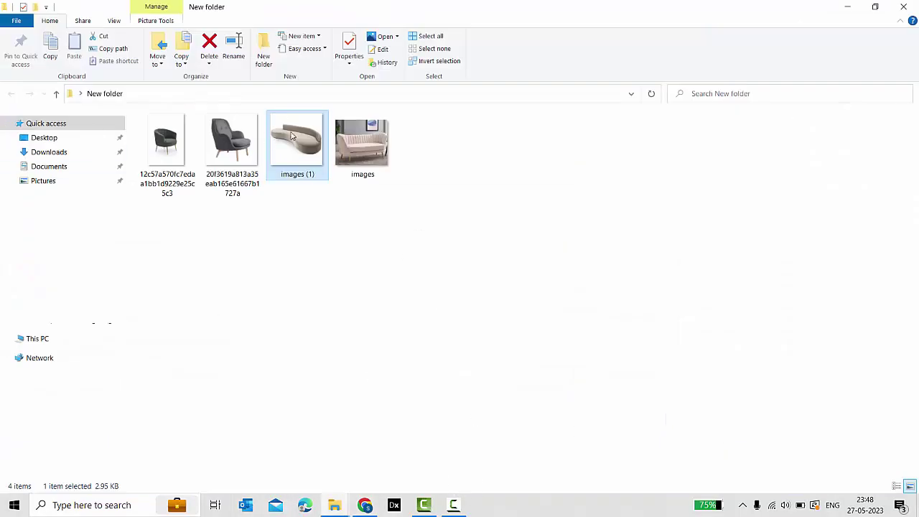
double_click(292, 136)
key(alt+Tab)
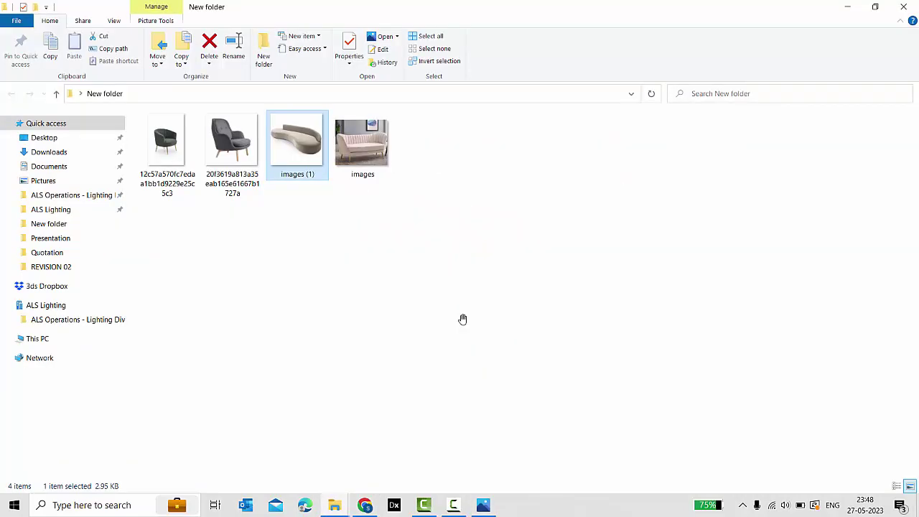
key(alt+Tab)
click(364, 505)
scroll(547, 299, down, 5)
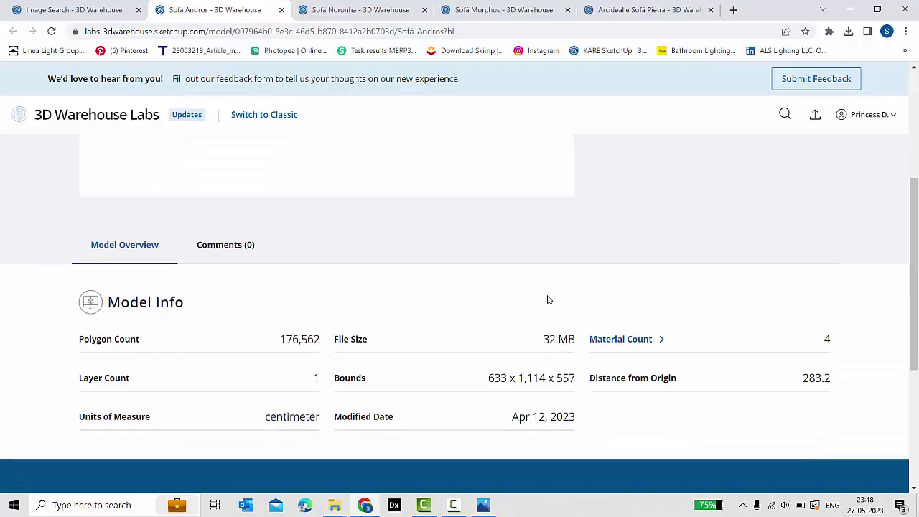
scroll(614, 298, down, 1)
drag(544, 280, 579, 280)
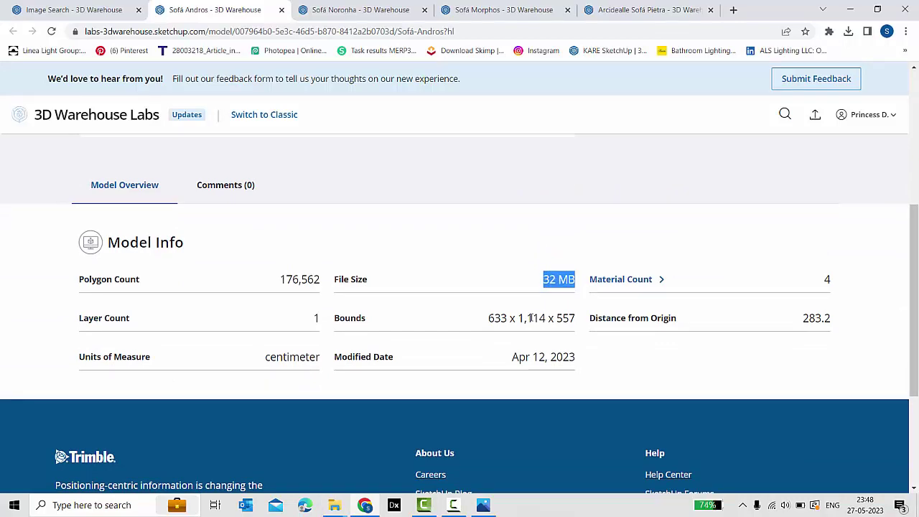
scroll(529, 318, up, 8)
- Check the Sofá Noronha and Sofá Morphos model info, then close the Sofá Morphos tab
click(359, 9)
drag(540, 218, 575, 220)
scroll(320, 303, up, 3)
scroll(320, 301, up, 3)
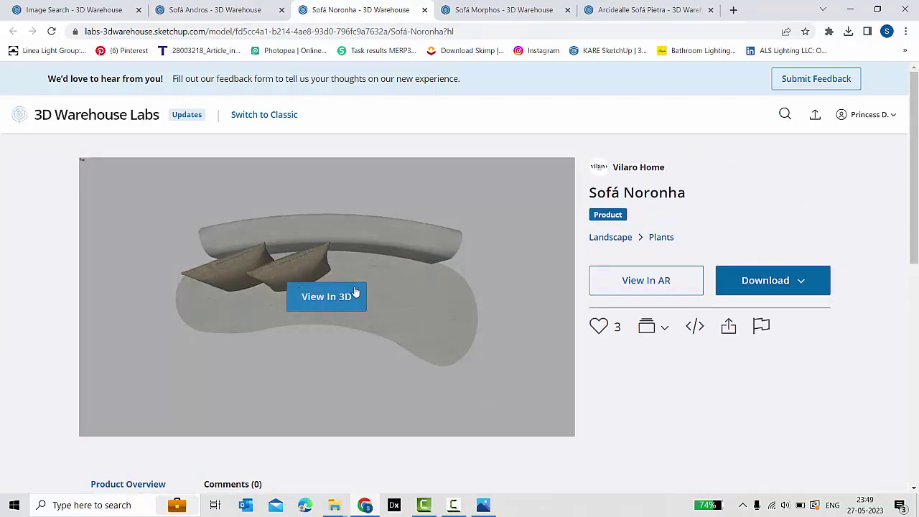
click(478, 9)
scroll(486, 357, down, 2)
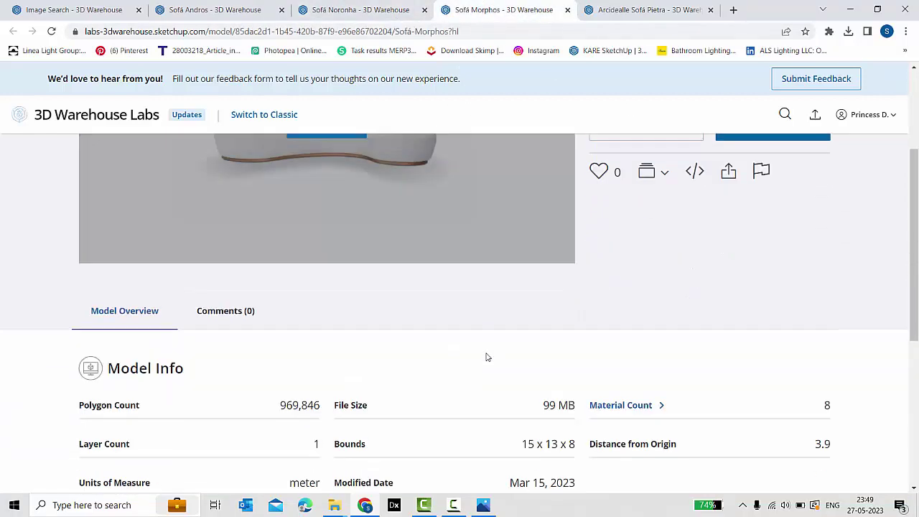
scroll(390, 178, up, 1)
scroll(388, 242, down, 1)
scroll(297, 236, down, 2)
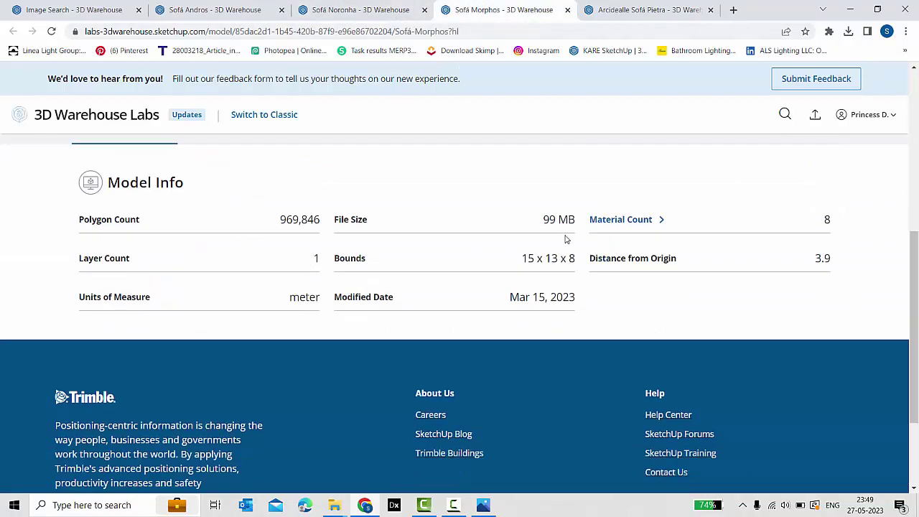
scroll(560, 241, up, 5)
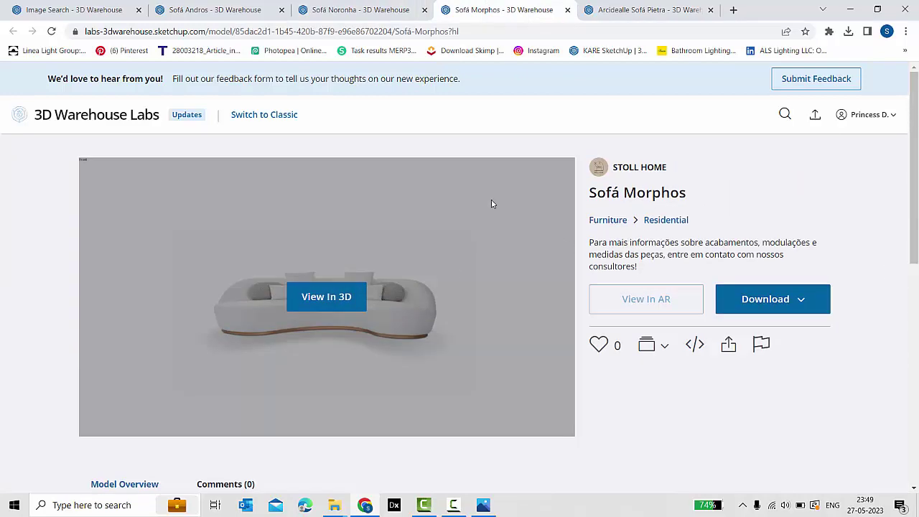
click(567, 10)
- Recheck the reference photo, settle on Sofá Andros, and show its download formats
scroll(478, 214, down, 3)
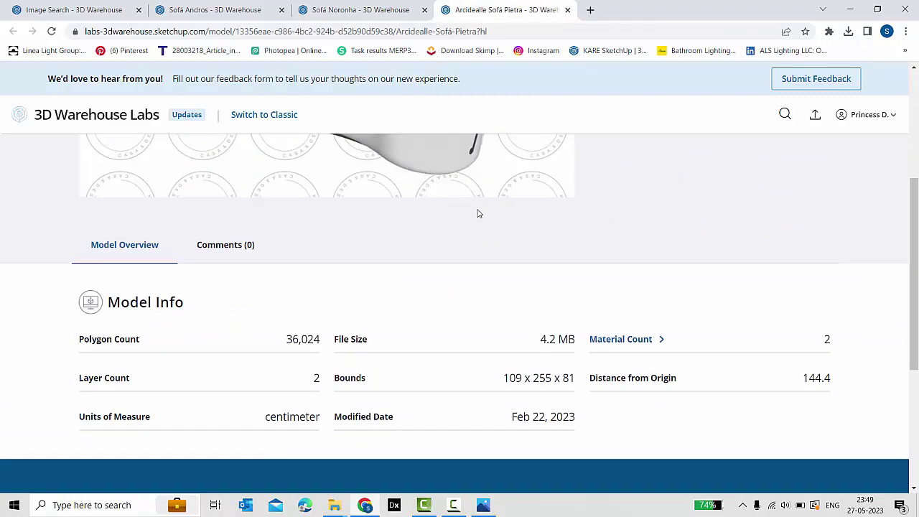
scroll(479, 213, up, 2)
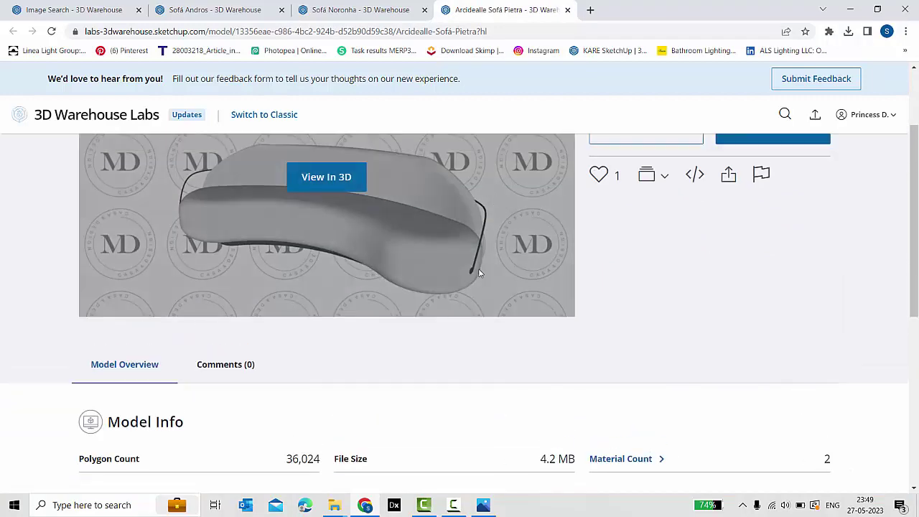
scroll(495, 255, up, 2)
key(alt+Tab)
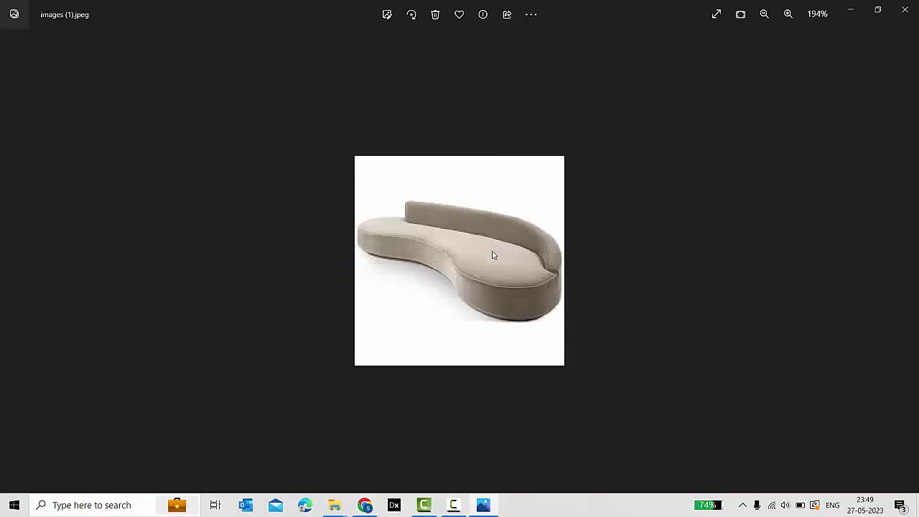
key(alt+Tab)
click(345, 6)
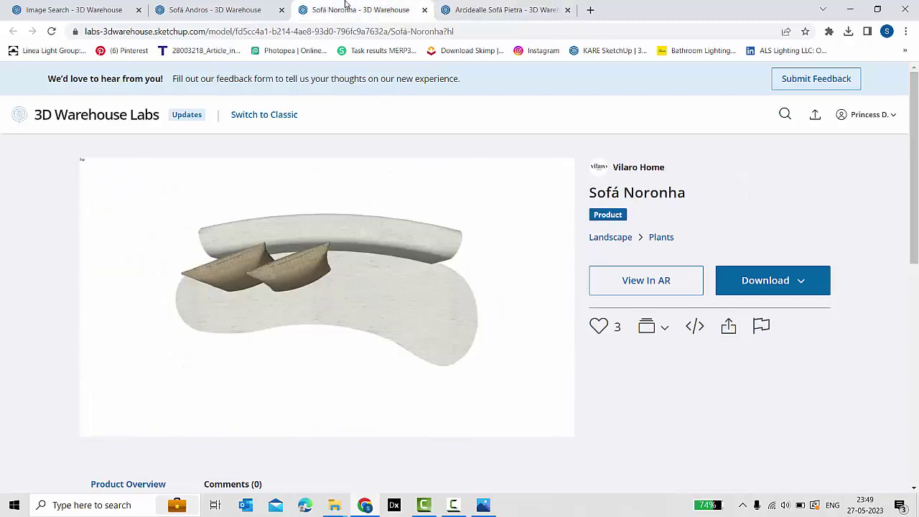
click(188, 10)
click(367, 5)
click(194, 7)
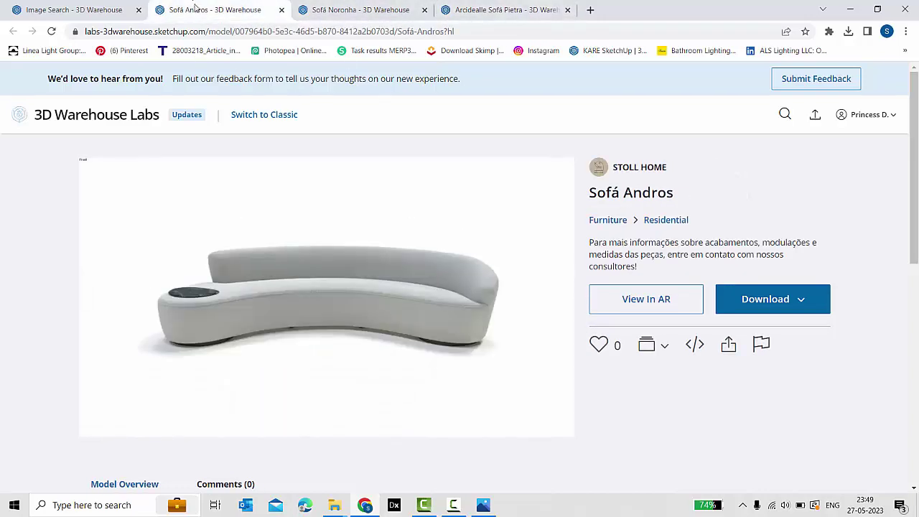
scroll(783, 347, down, 1)
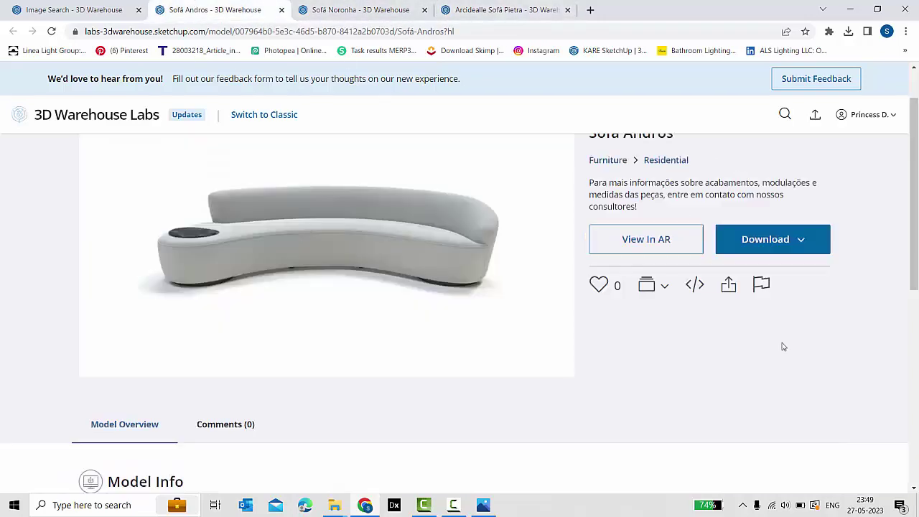
click(793, 244)
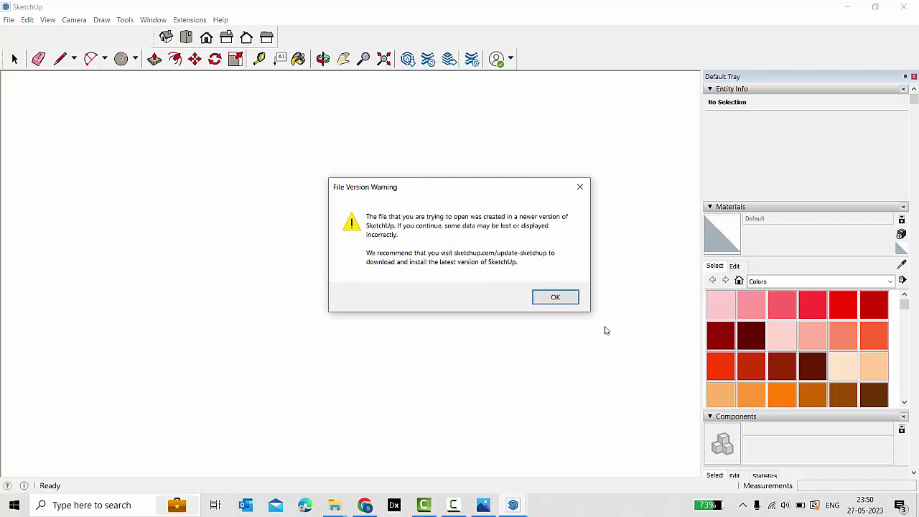
- Accept the newer-version warning and view the four Andros sofas from a raised angle
click(554, 295)
click(259, 90)
click(383, 58)
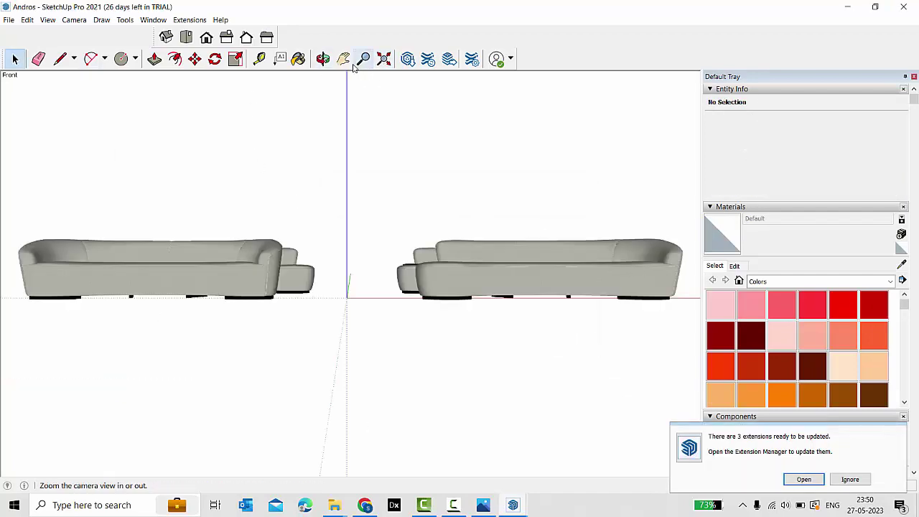
click(323, 58)
mouse_move(237, 215)
mouse_down()
mouse_move(305, 324)
mouse_move(268, 322)
mouse_move(318, 258)
mouse_move(366, 249)
mouse_move(457, 260)
mouse_up()
- Select each Andros sofa in turn, including the round-tabletop and back-left backrest groups
key(space)
click(476, 236)
scroll(476, 233, up, 2)
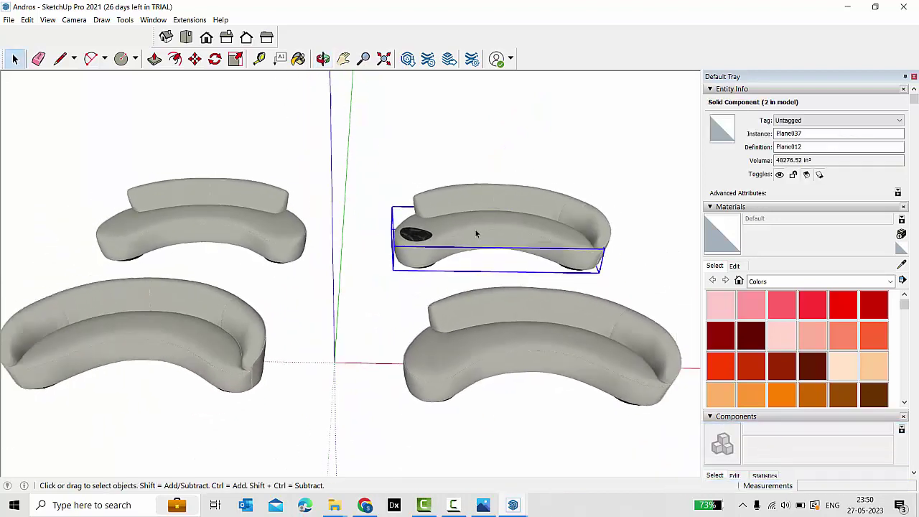
scroll(476, 233, down, 2)
click(445, 315)
key(Escape)
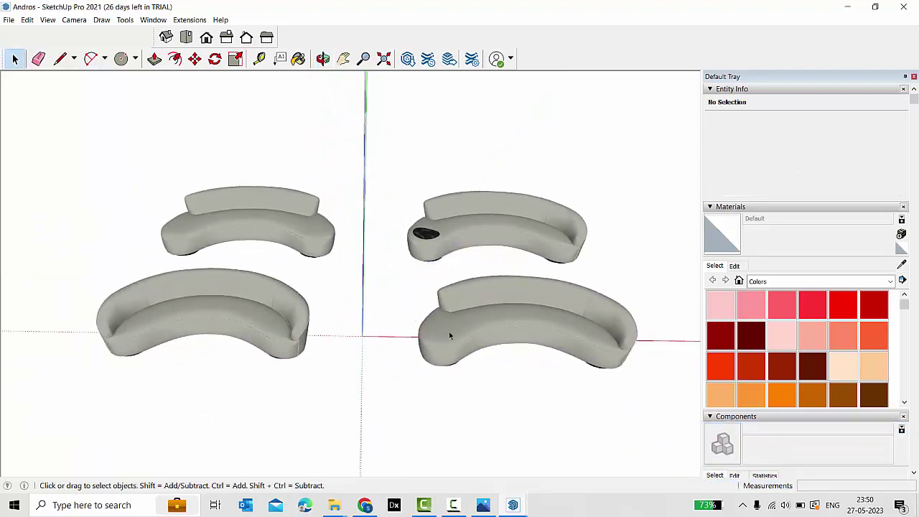
click(452, 216)
click(197, 298)
click(255, 233)
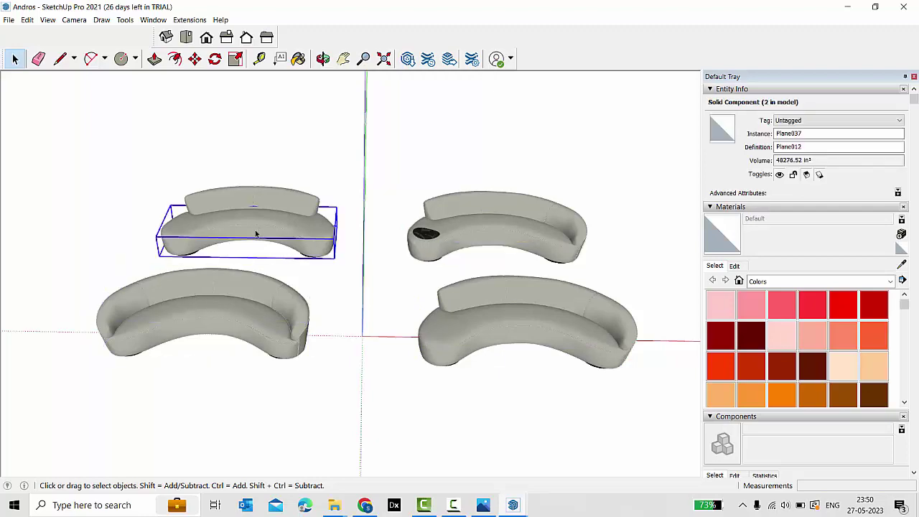
click(261, 206)
- Orbit to a low angle across the sofas, then close the model and answer the save prompt
middle_drag(262, 207, 37, 241)
click(37, 242)
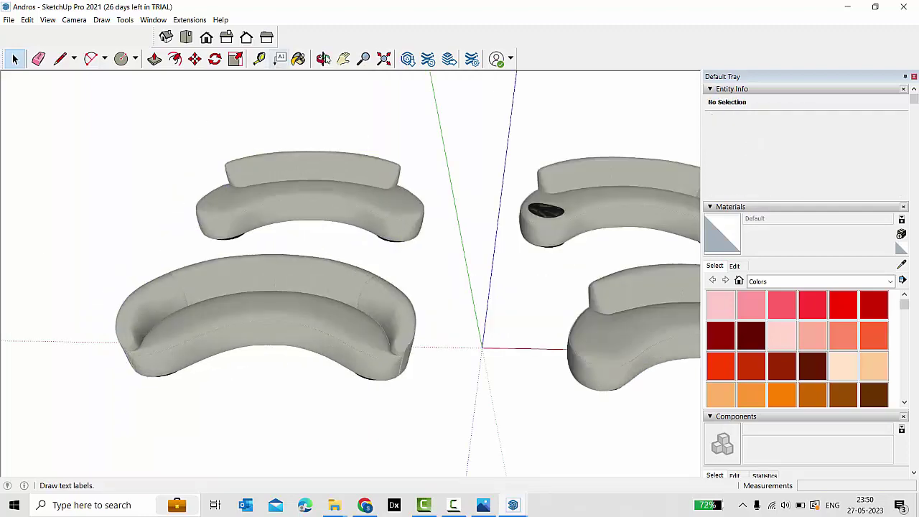
click(323, 58)
mouse_move(199, 291)
mouse_down()
mouse_move(334, 198)
mouse_move(242, 246)
mouse_move(433, 272)
mouse_move(252, 283)
mouse_move(181, 273)
mouse_move(467, 264)
mouse_up()
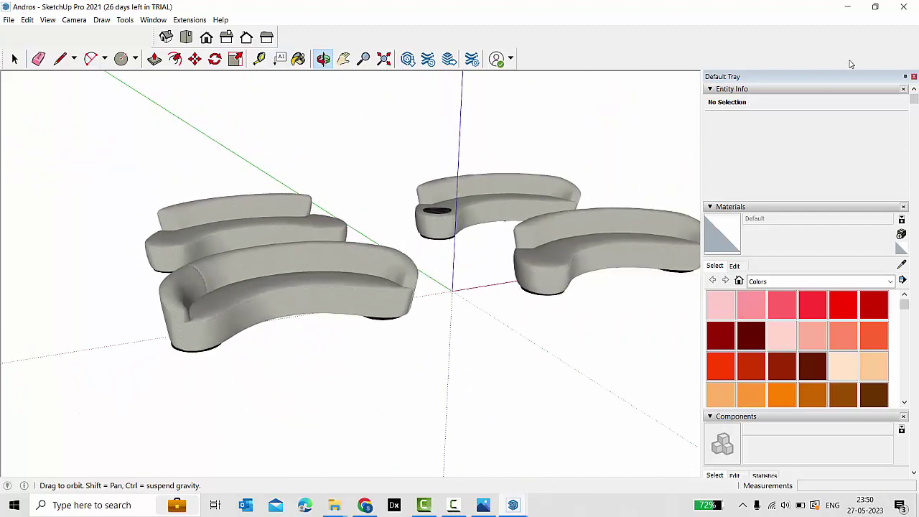
click(903, 7)
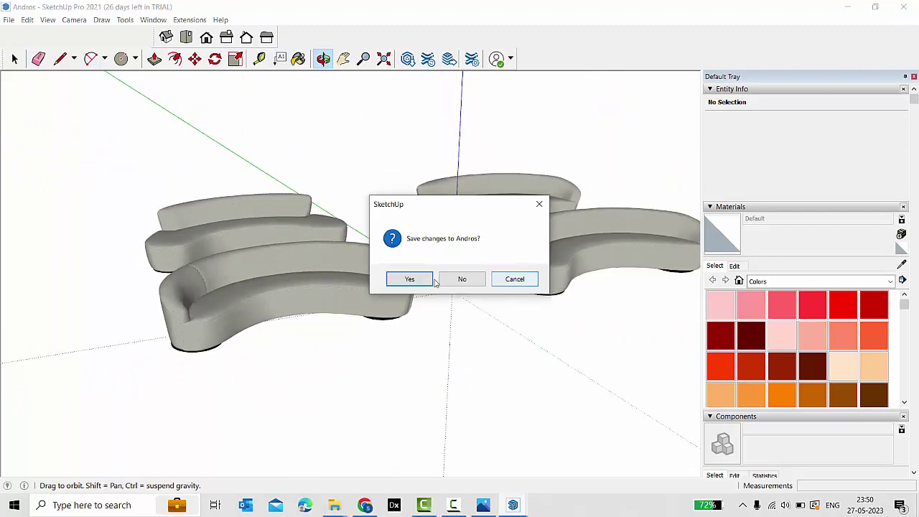
click(462, 279)
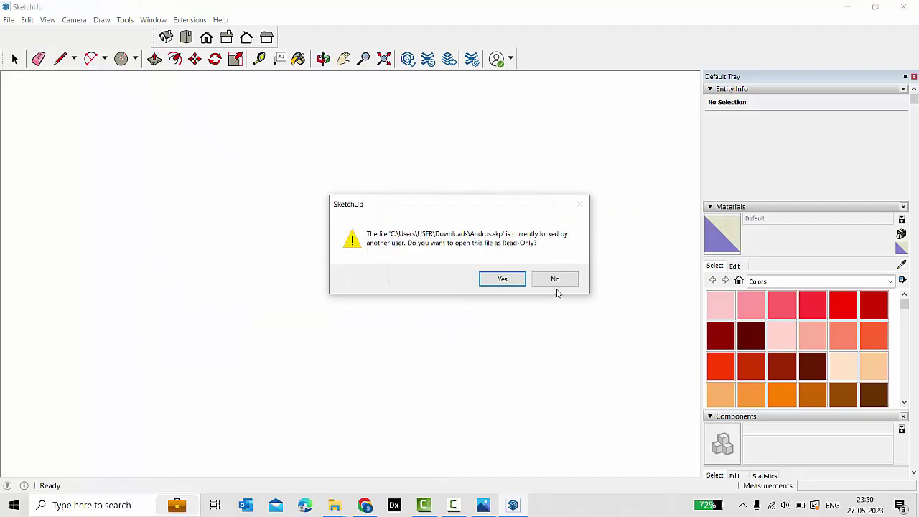
- Decline reopening the Sofá Andros model as read-only
click(556, 280)
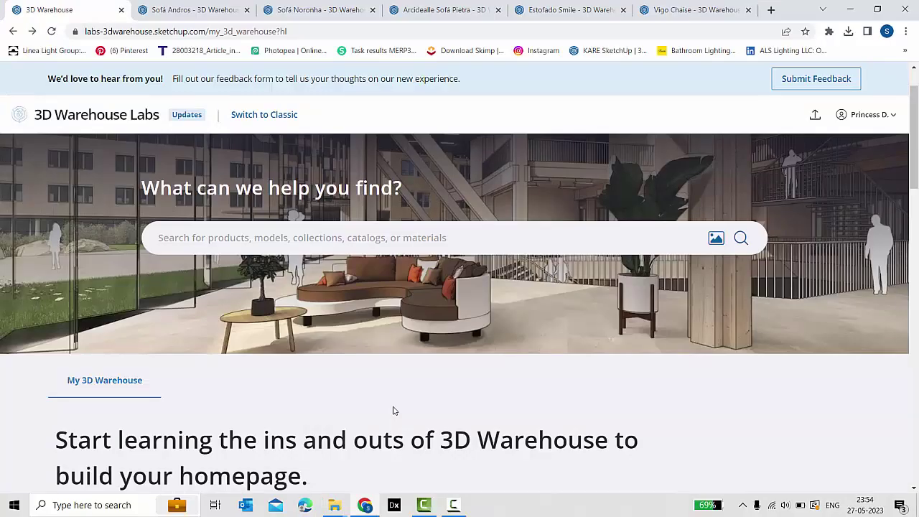